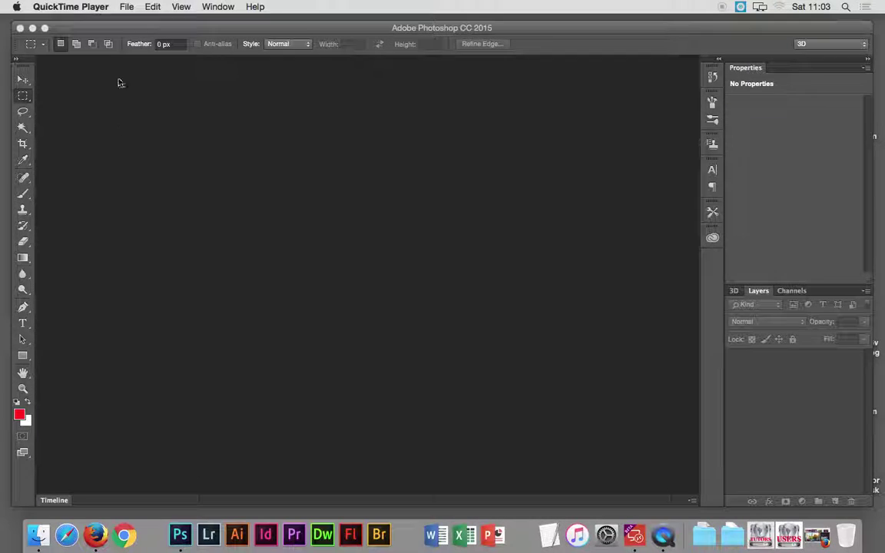
Start a new document from the File menu
left_click(125, 7)
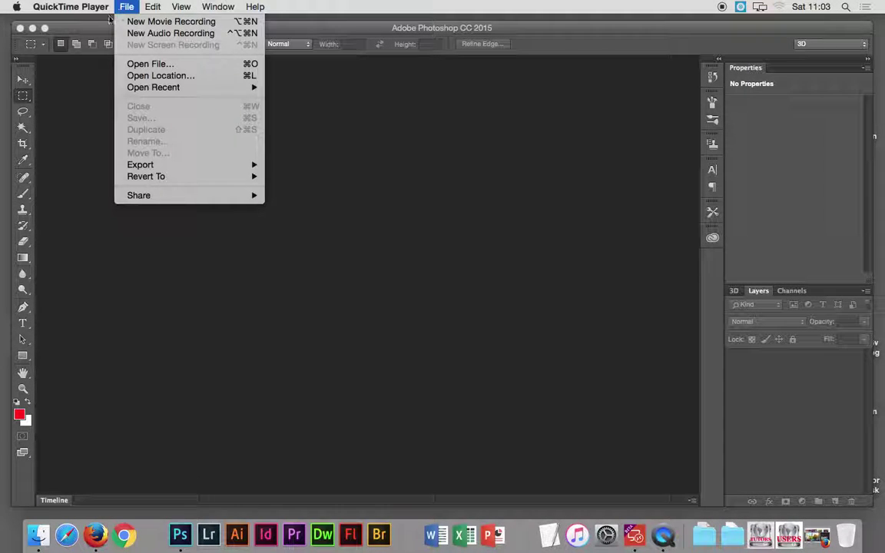
left_click(103, 34)
left_click(117, 7)
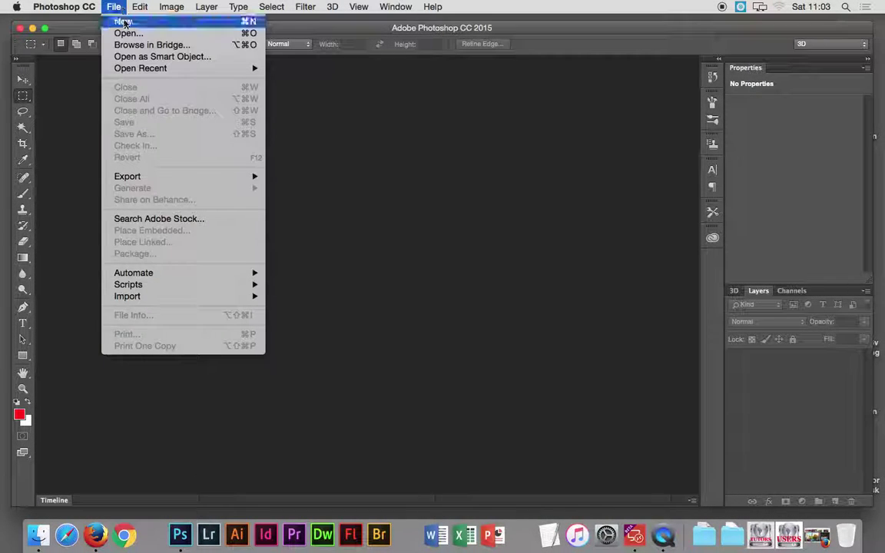
left_click(126, 24)
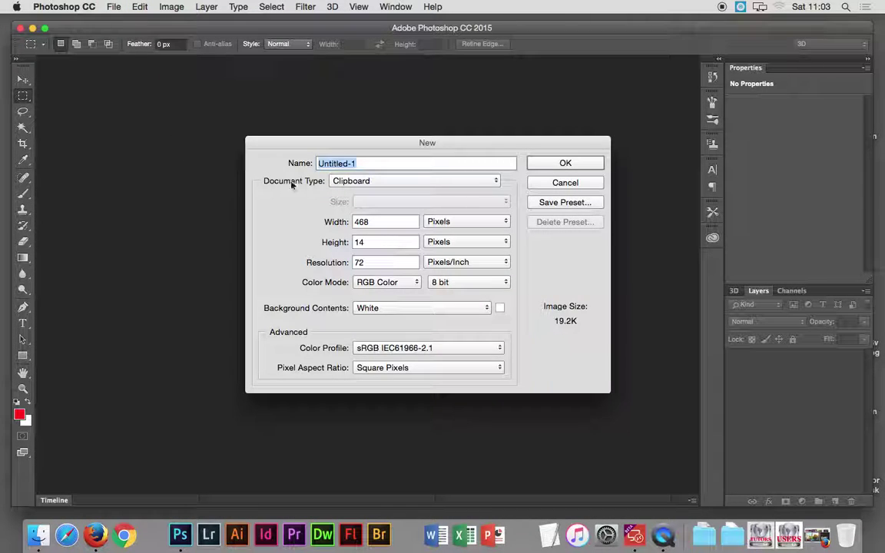
Choose the International Paper preset at A4, 210 × 297 mm, 300 ppi
left_click(350, 187)
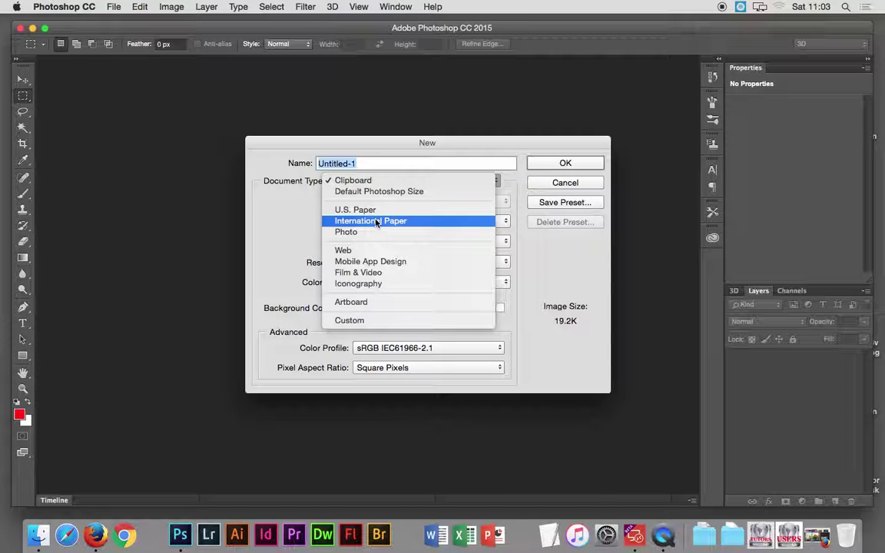
left_click(375, 221)
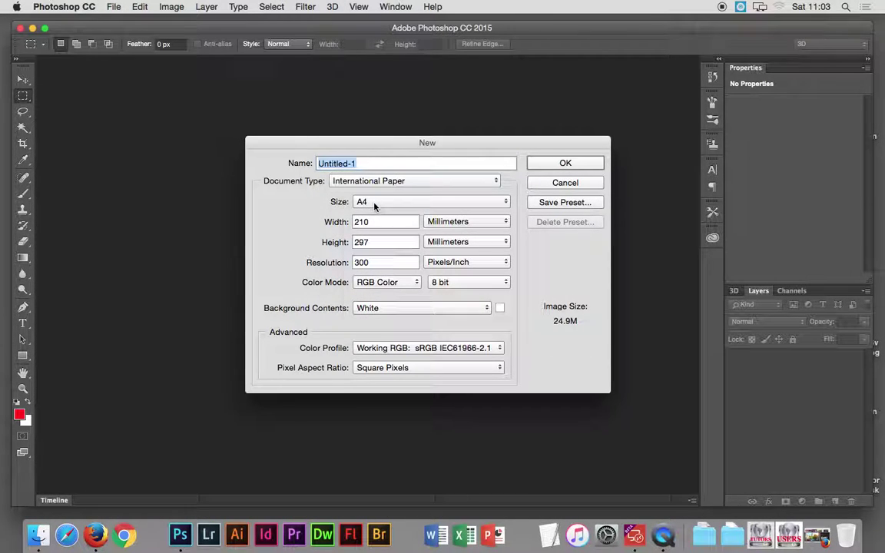
left_click(376, 203)
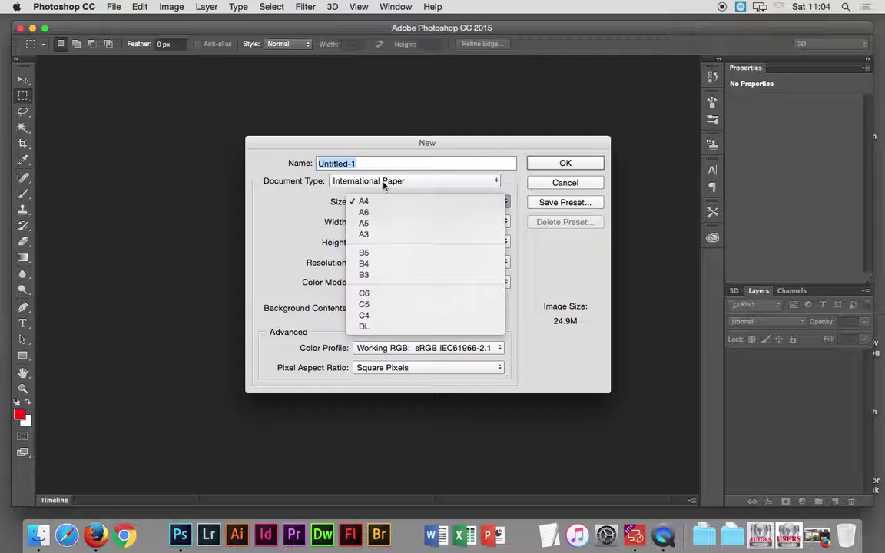
left_click(389, 183)
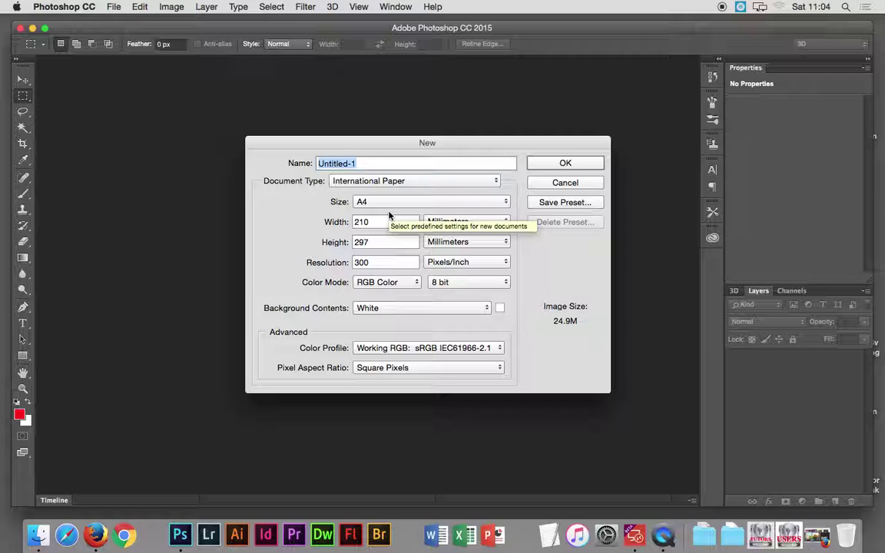
double_click(376, 222)
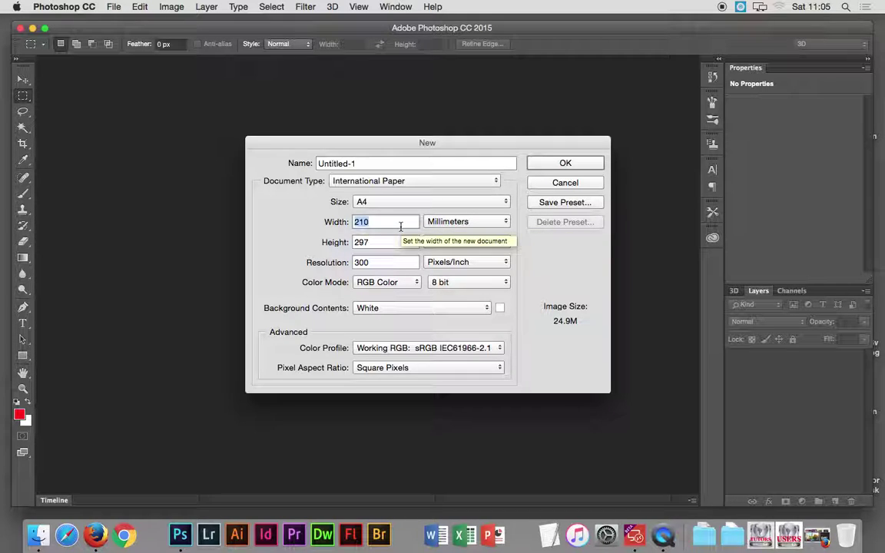
Enter 185 mm for Width and 190 mm for Height in the New dialog
type("185")
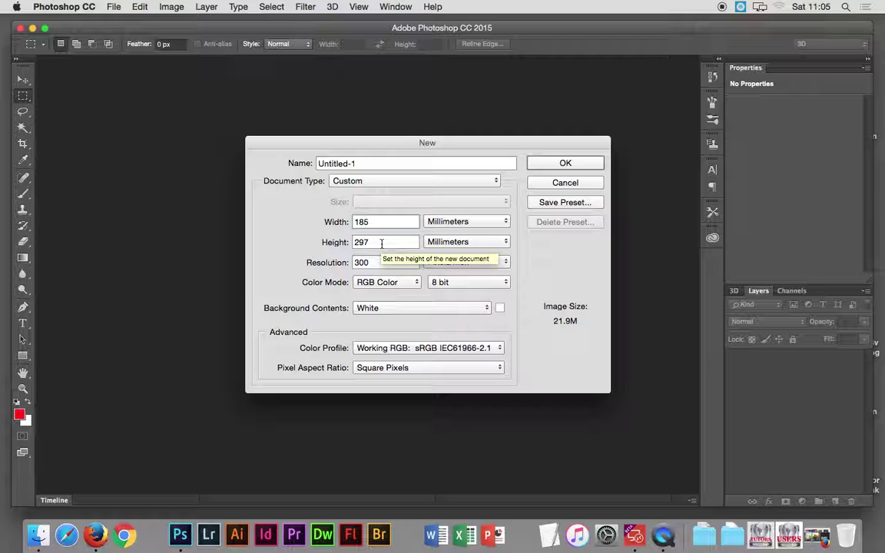
double_click(381, 243)
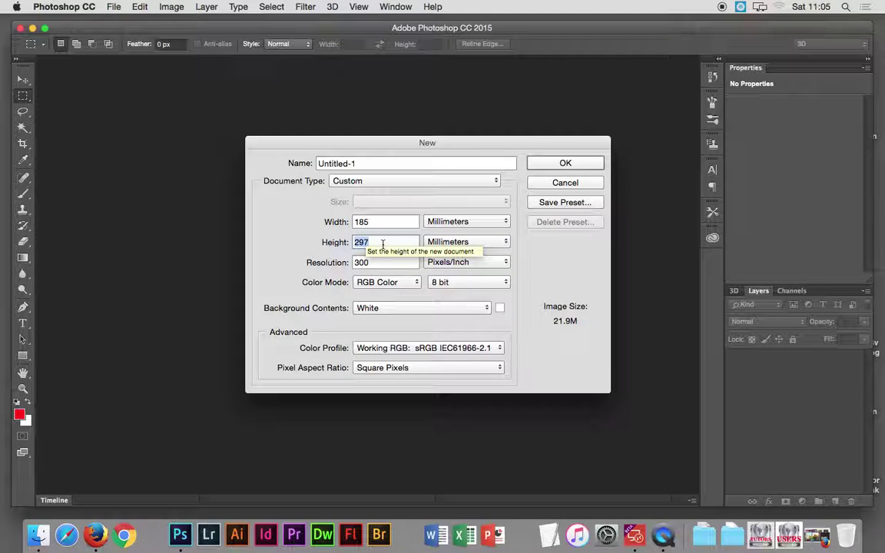
type("190")
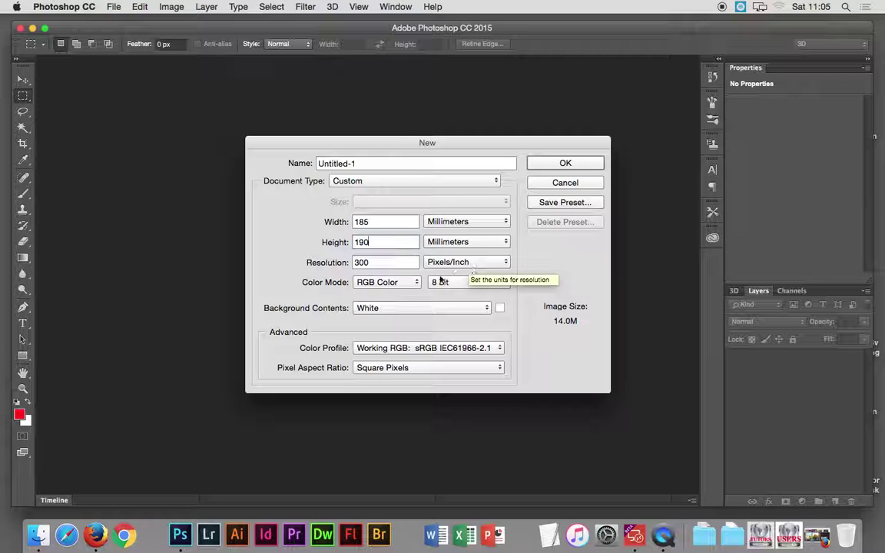
left_click(399, 287)
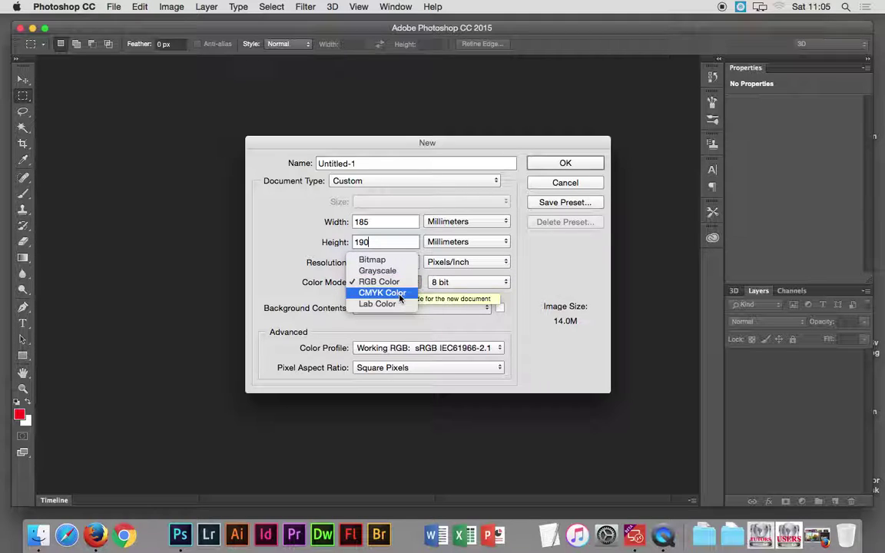
Set Color Mode to CMYK Color and create the blank white Untitled-1 document
left_click(399, 294)
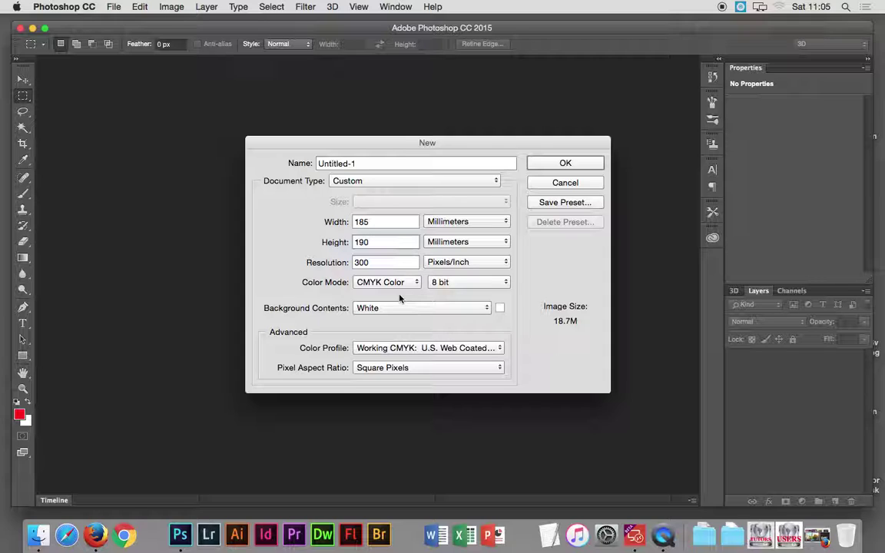
left_click(559, 164)
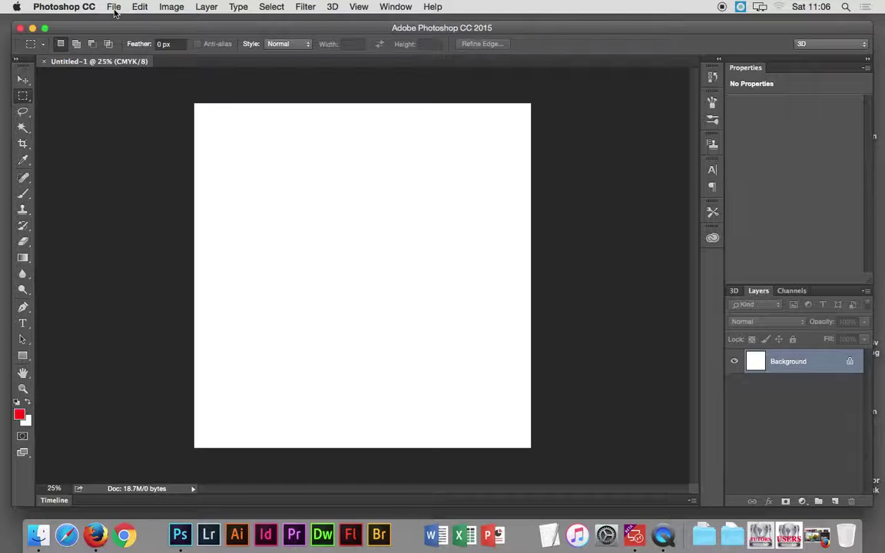
left_click(113, 9)
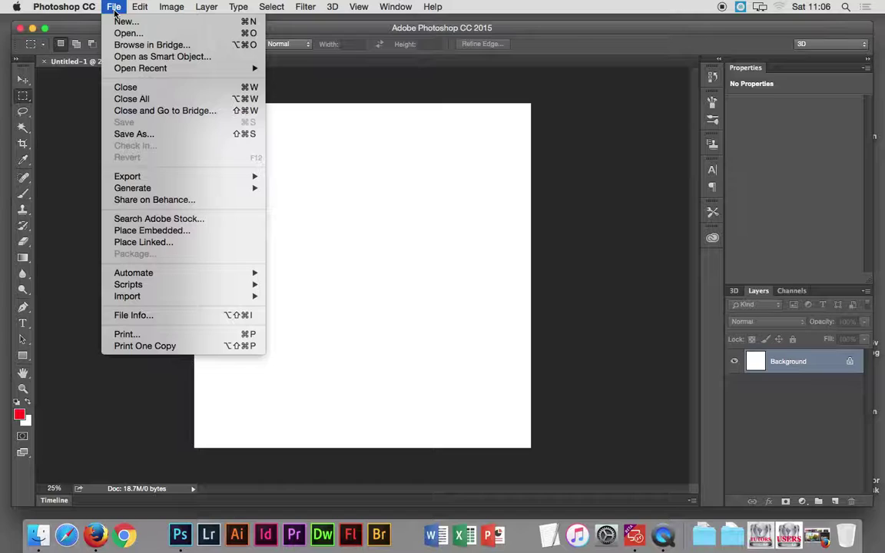
Place the Desktop city photo x5cgi0ode66q6vuxezqmehmexwer6bt-xlarge.jpg as an embedded layer
left_click(154, 230)
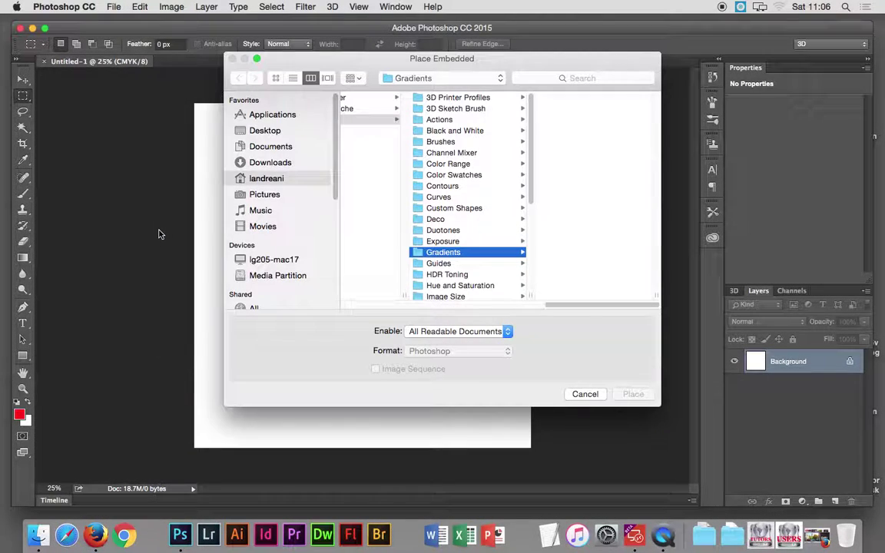
left_click(279, 132)
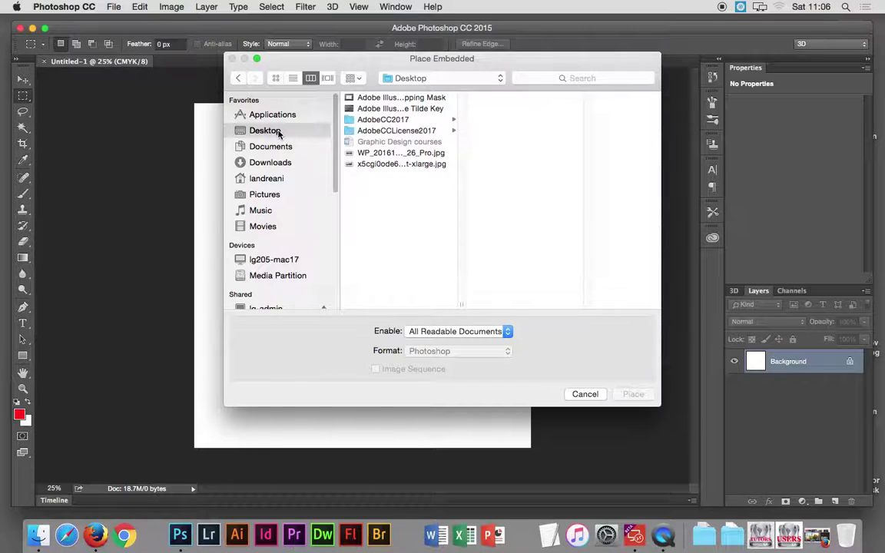
left_click(369, 164)
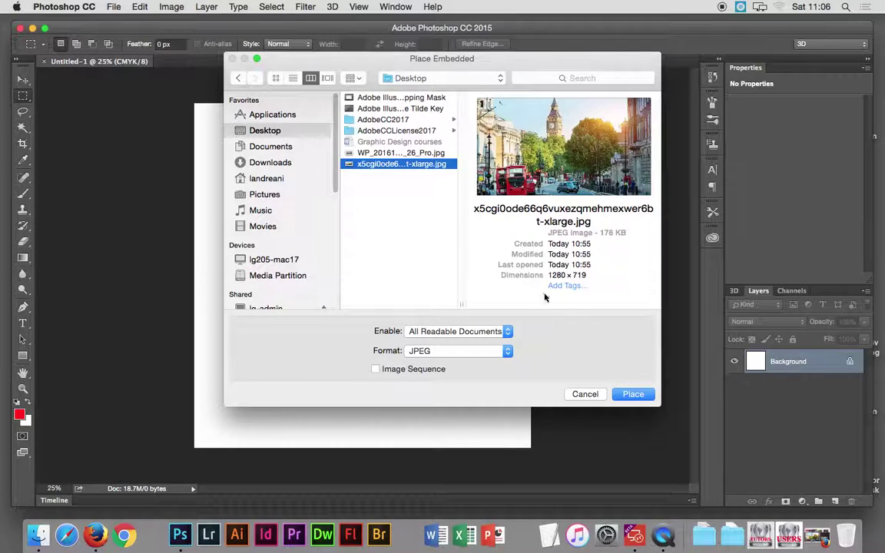
left_click(624, 395)
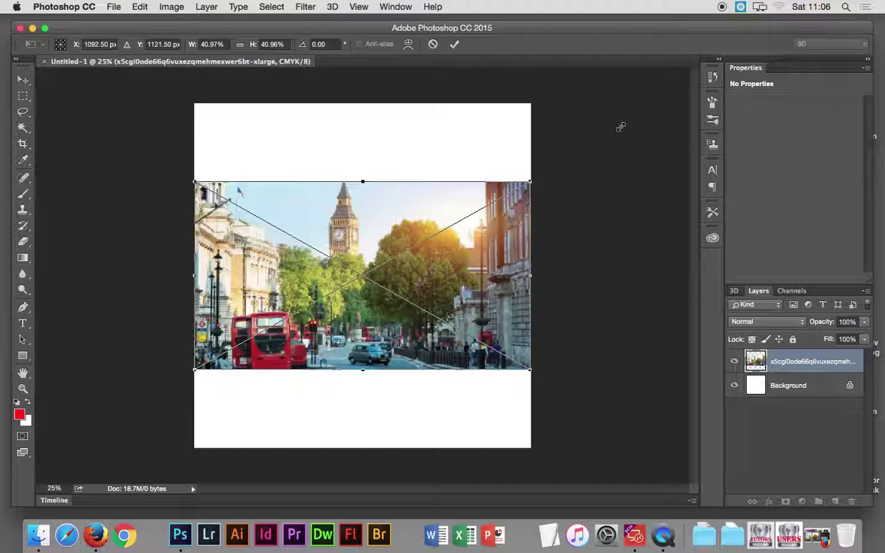
Scale up and shift the London photo to cover the canvas, then commit the placement
left_click_drag(530, 182, 622, 130)
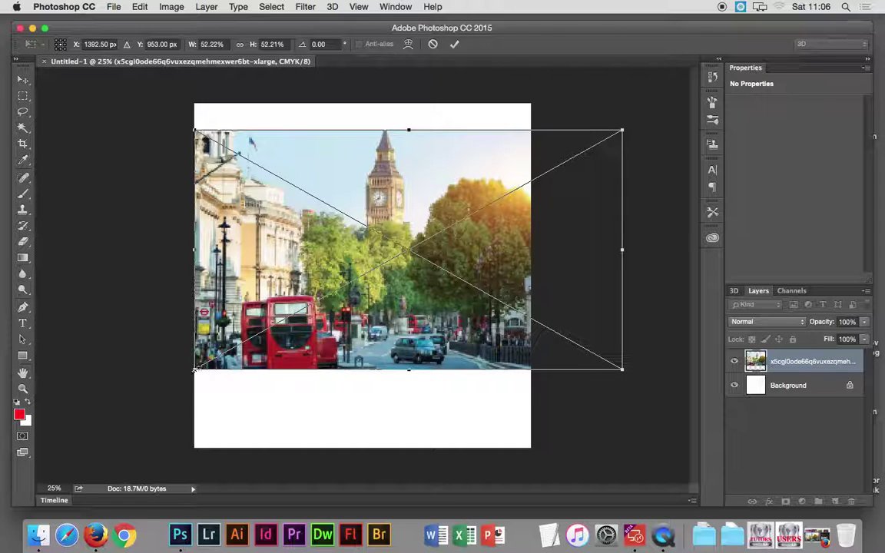
left_click_drag(199, 369, 96, 449)
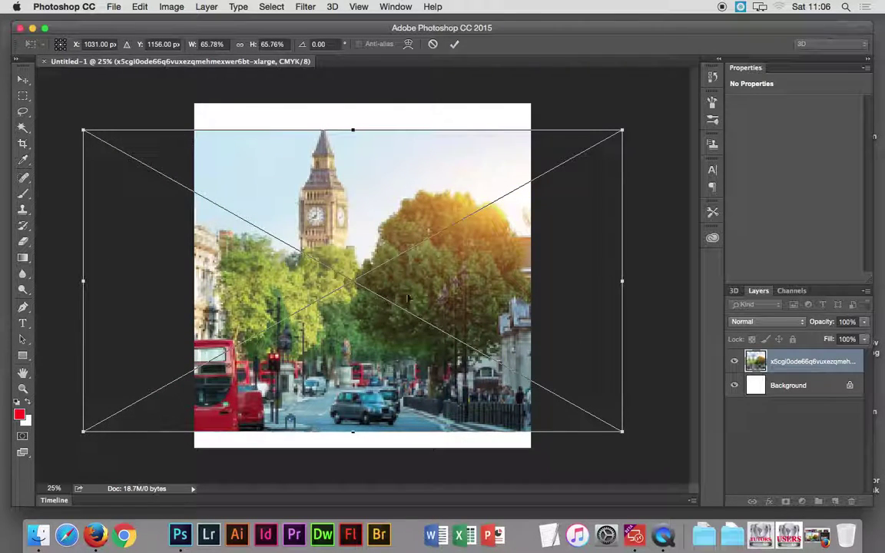
left_click_drag(623, 130, 674, 100)
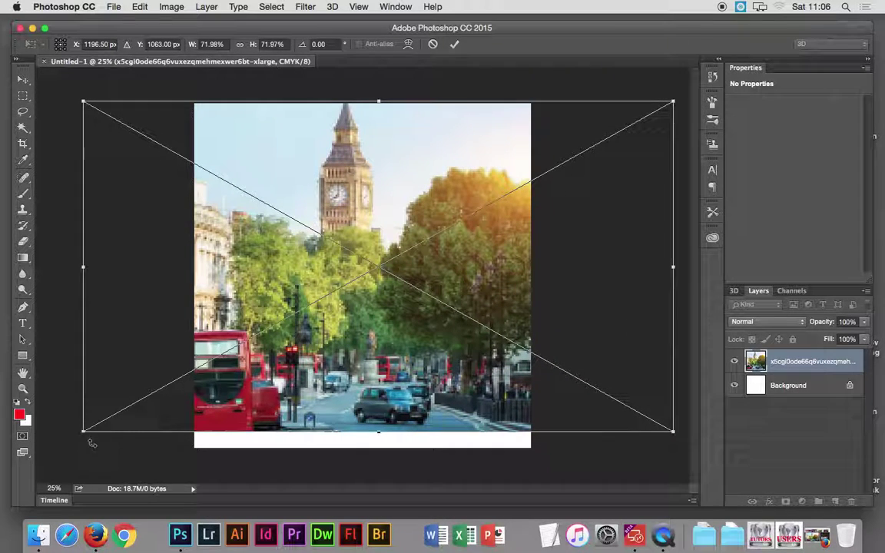
left_click_drag(83, 431, 53, 451)
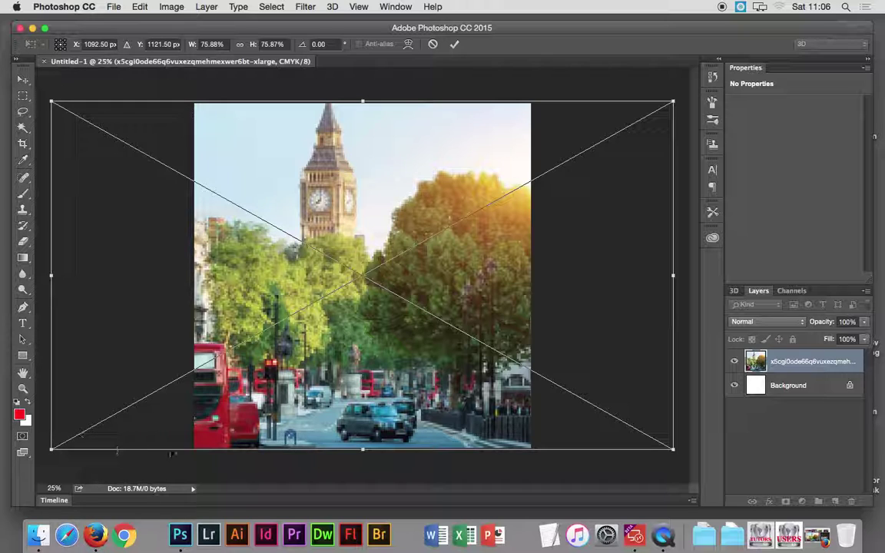
left_click_drag(357, 398, 405, 396)
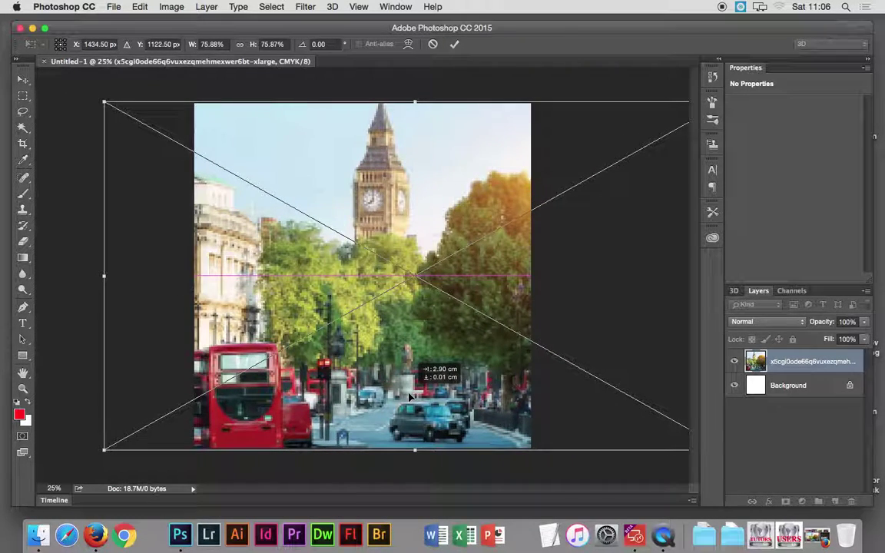
left_click_drag(410, 395, 409, 395)
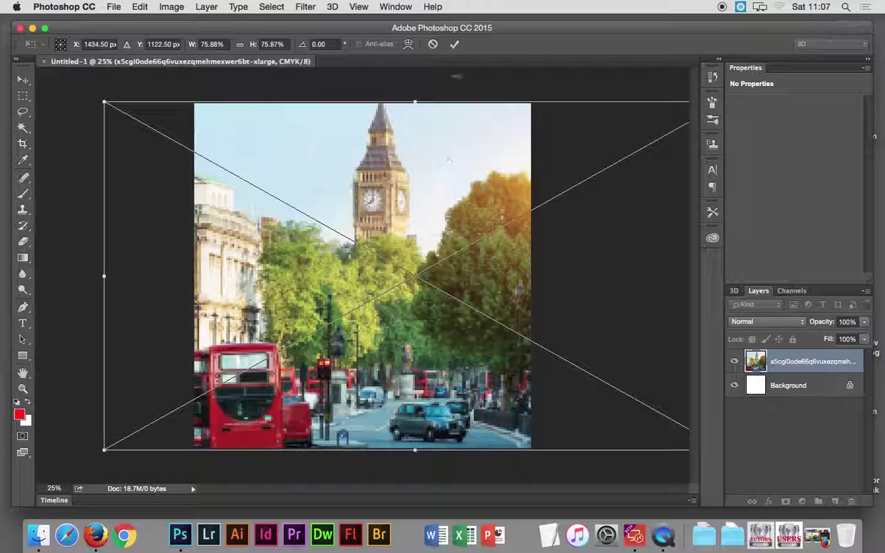
left_click(455, 47)
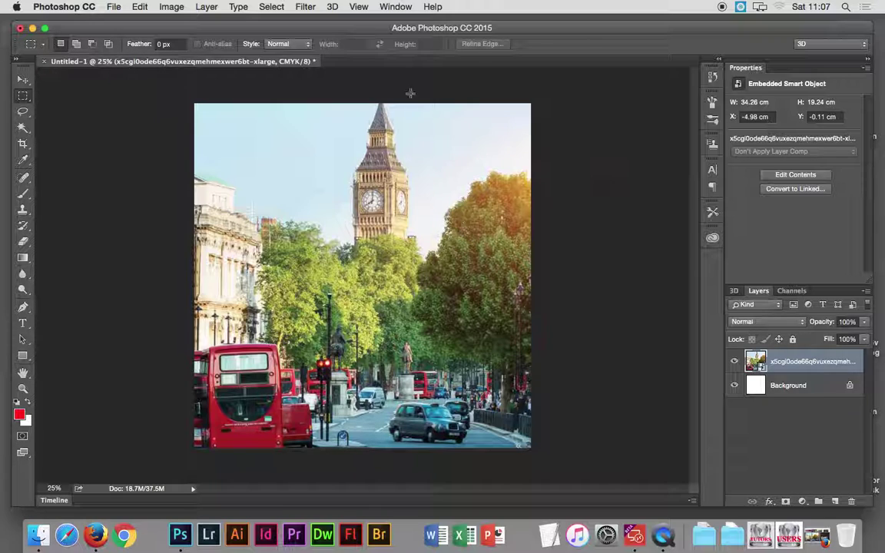
left_click(208, 7)
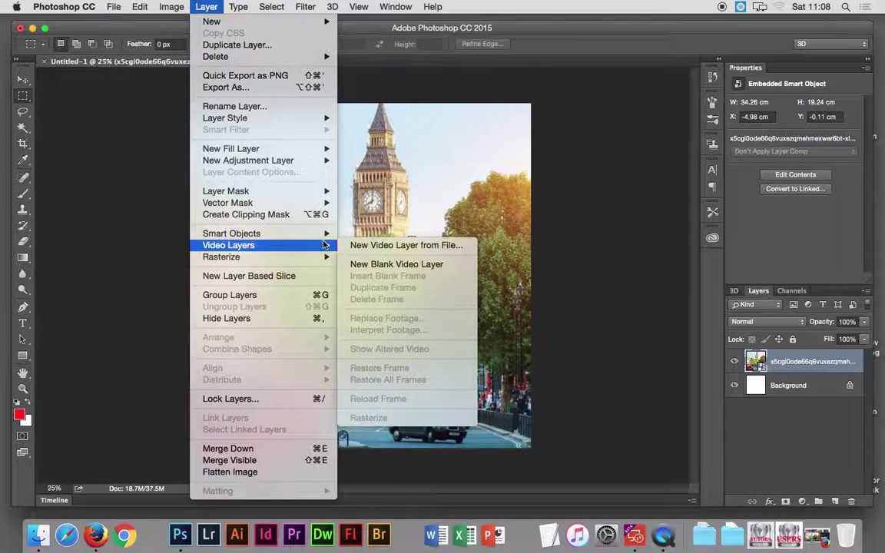
mouse_move(231, 234)
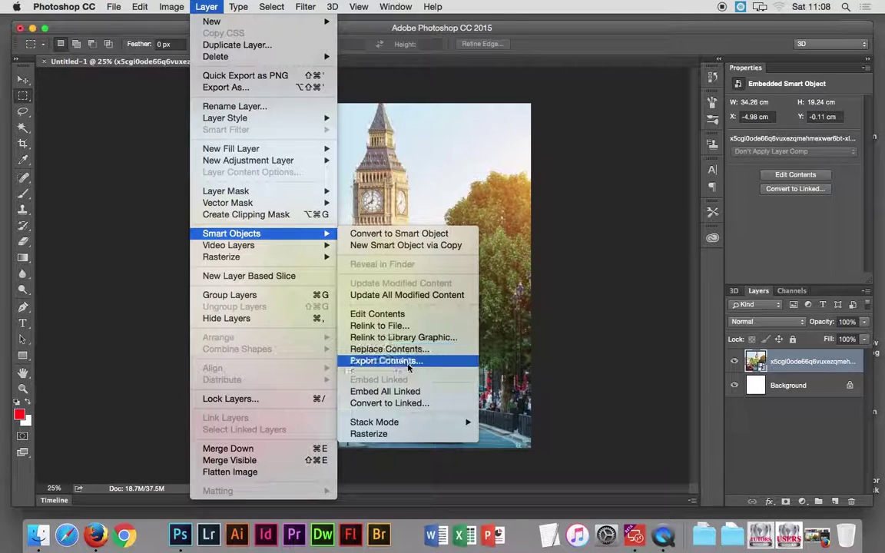
Rasterize the London photo's smart object layer via Layer > Smart Objects > Rasterize
left_click(407, 433)
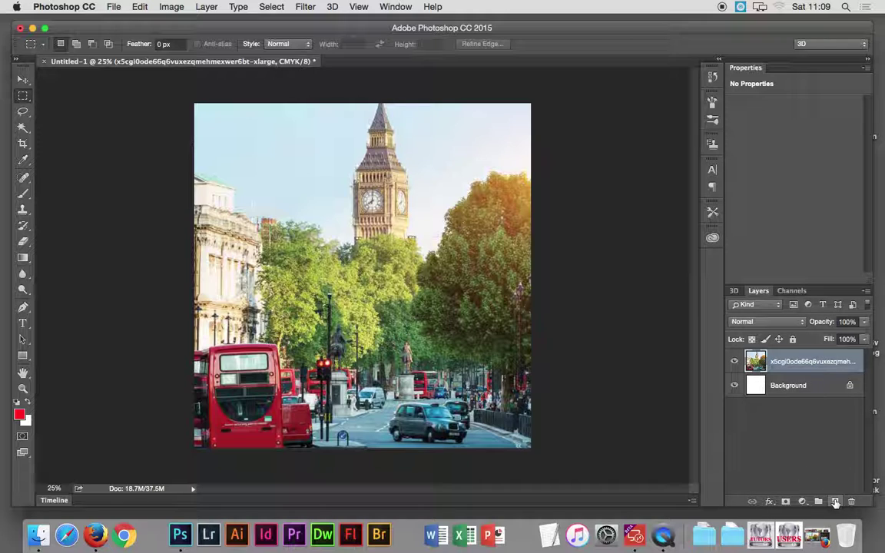
Add an empty Layer 1 above the photo and select the Rectangle Tool
left_click(835, 501)
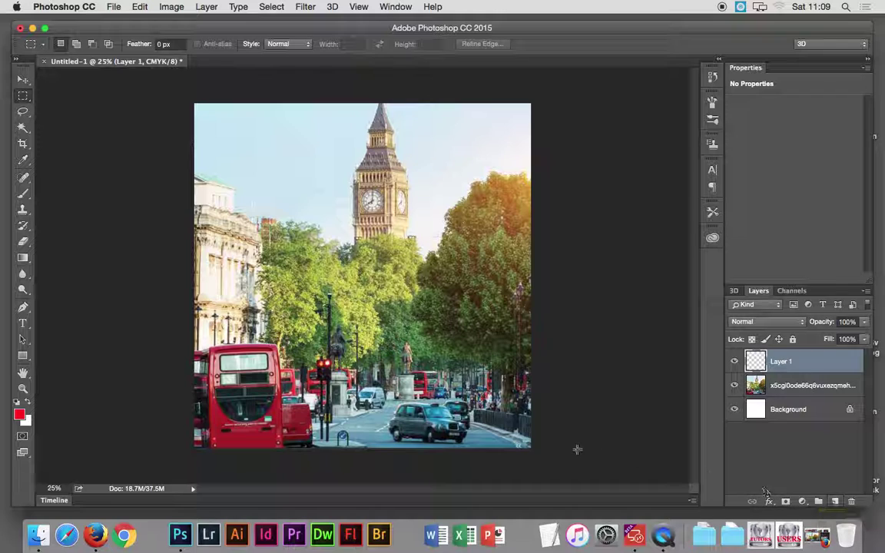
left_click(23, 358)
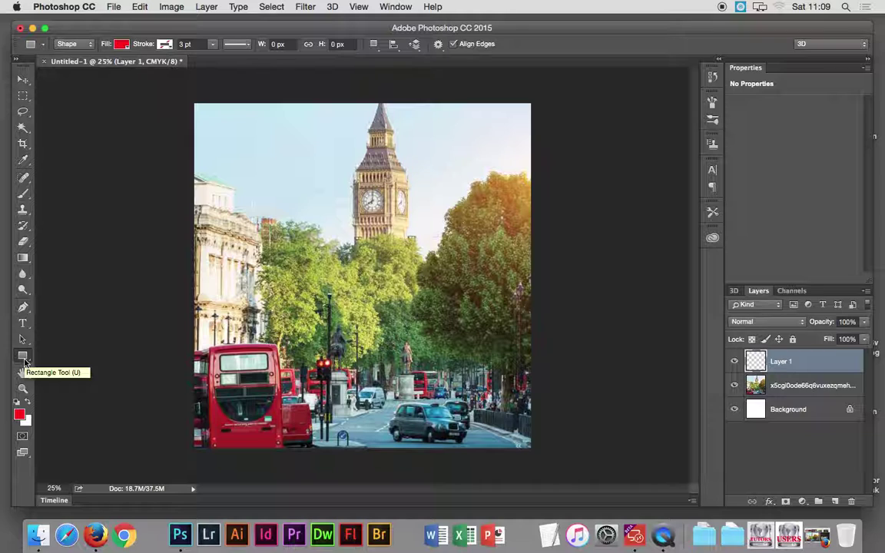
Choose the Custom Shape Tool from the Rectangle Tool flyout
left_click(23, 358)
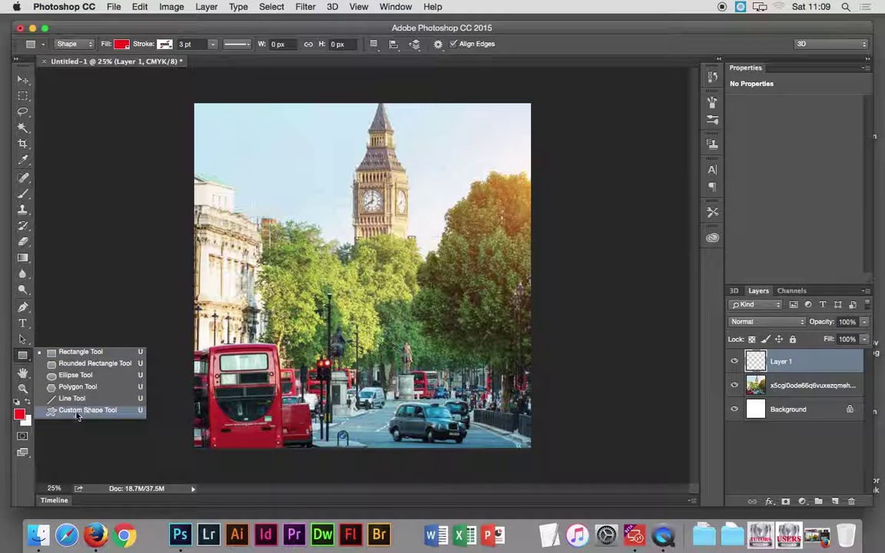
left_click(100, 412)
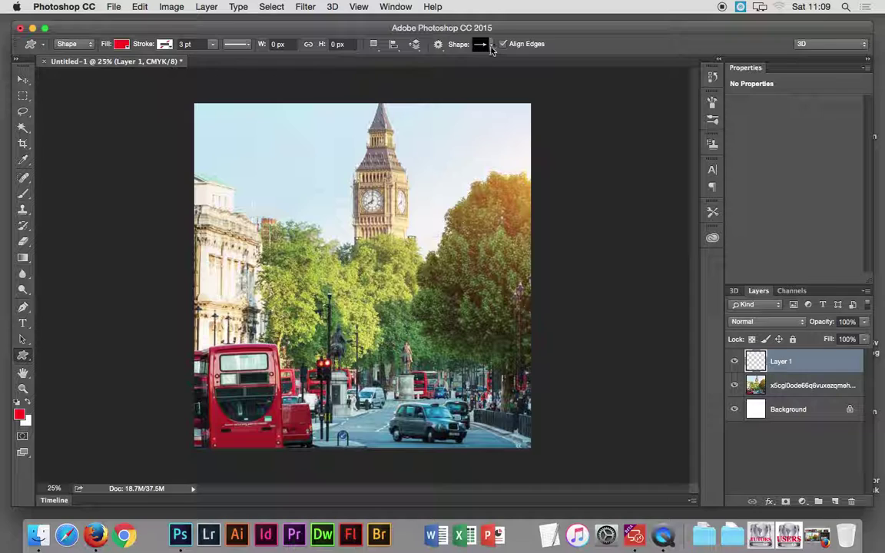
Open the custom shape picker and scroll through its shape libraries
left_click(489, 44)
mouse_move(535, 74)
left_mouse_down()
mouse_move(540, 101)
mouse_move(540, 73)
left_mouse_up()
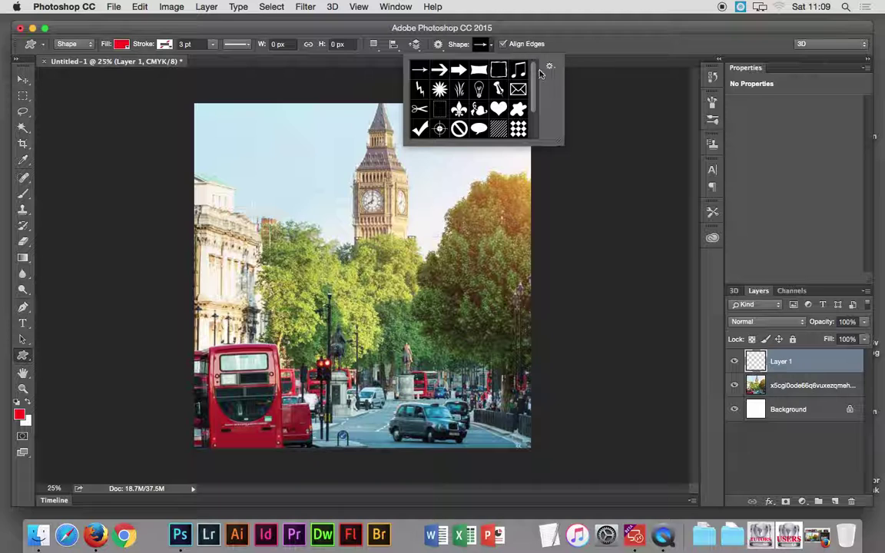
scroll(540, 73, "down", 2)
scroll(540, 73, "down", 2)
scroll(541, 77, "up", 3)
scroll(540, 78, "up", 1)
Replace the current custom shapes with the Objects set and scroll through its shapes
left_click(550, 67)
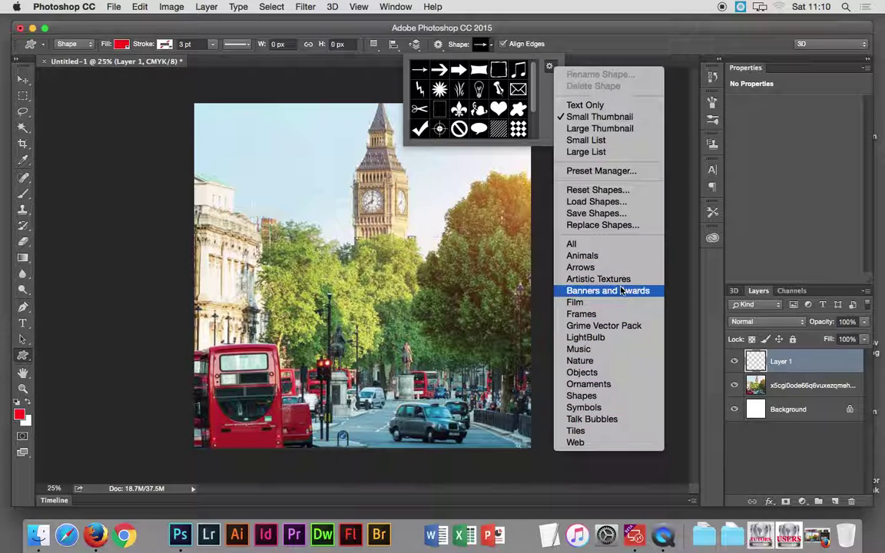
left_click(615, 380)
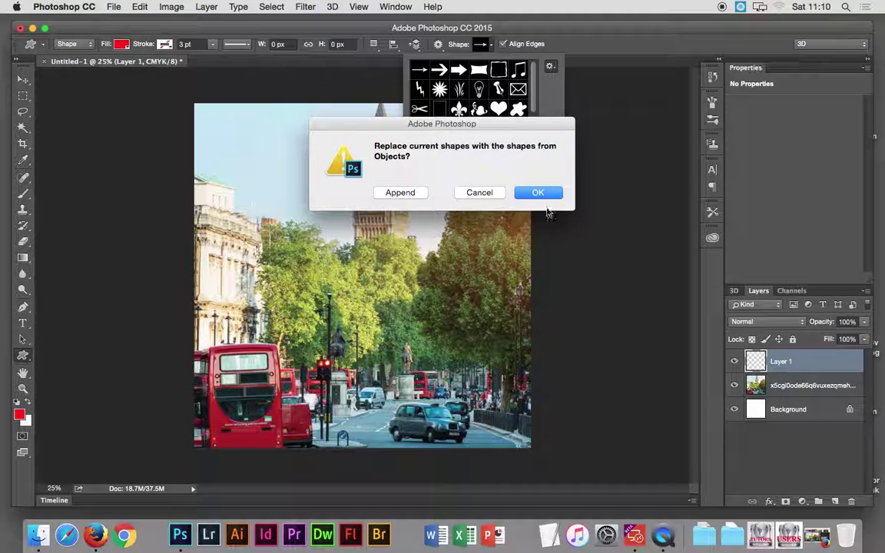
left_click(542, 194)
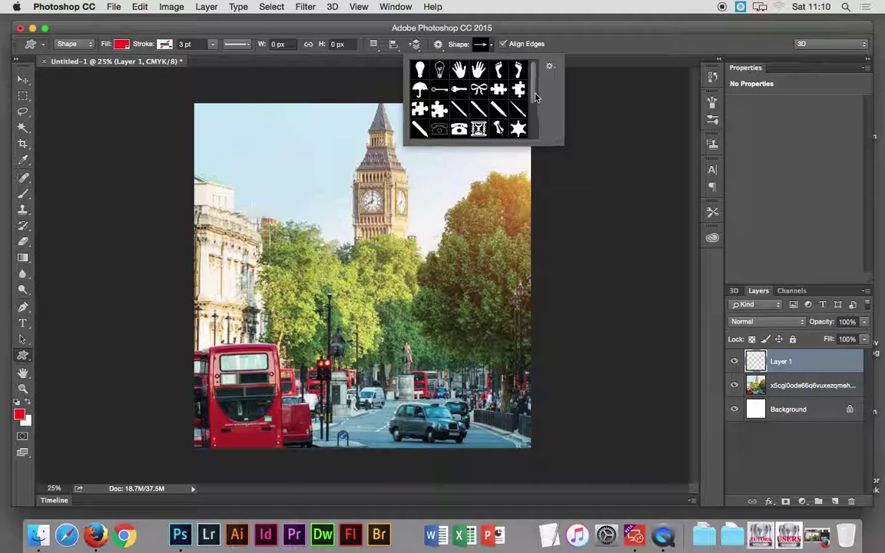
scroll(482, 92, "down", 1)
scroll(481, 104, "down", 1)
scroll(482, 111, "down", 1)
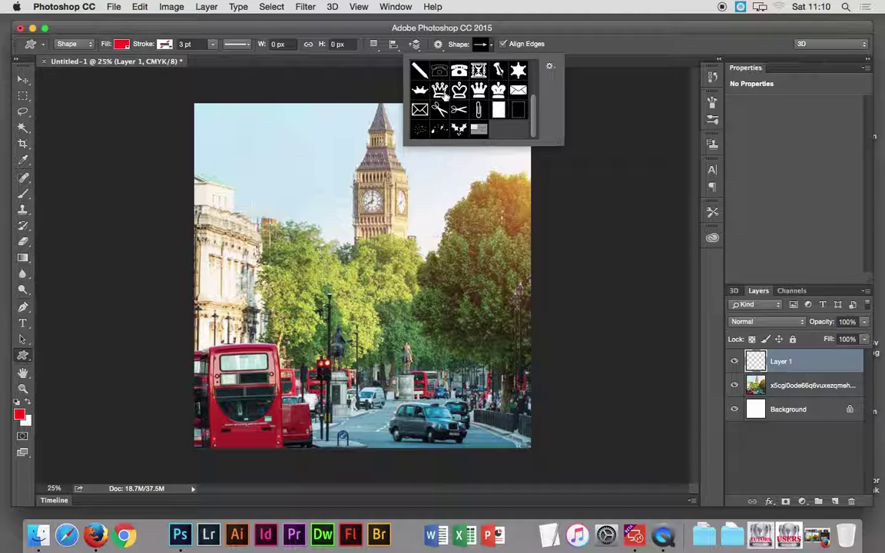
Draw a large red crown custom shape covering most of the London photo
left_click(441, 91)
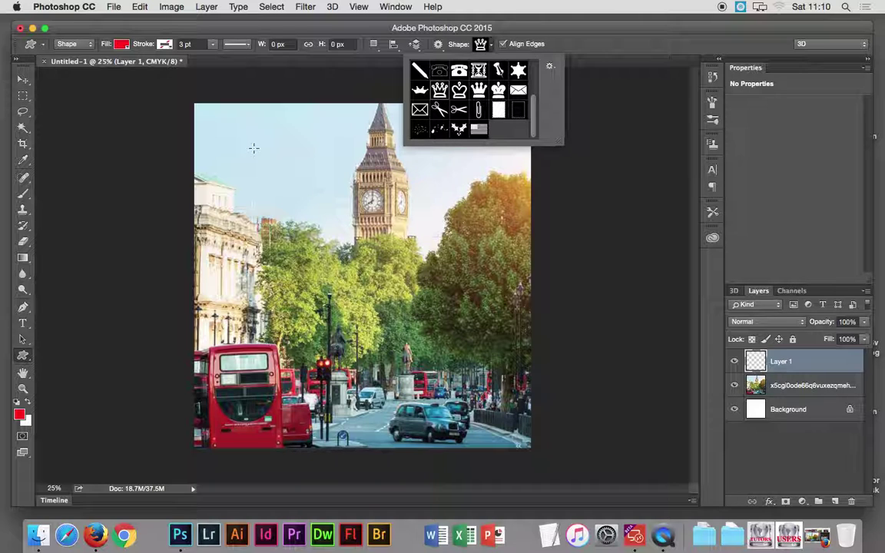
mouse_move(249, 145)
left_mouse_down()
mouse_move(522, 378)
mouse_move(559, 445)
left_mouse_up()
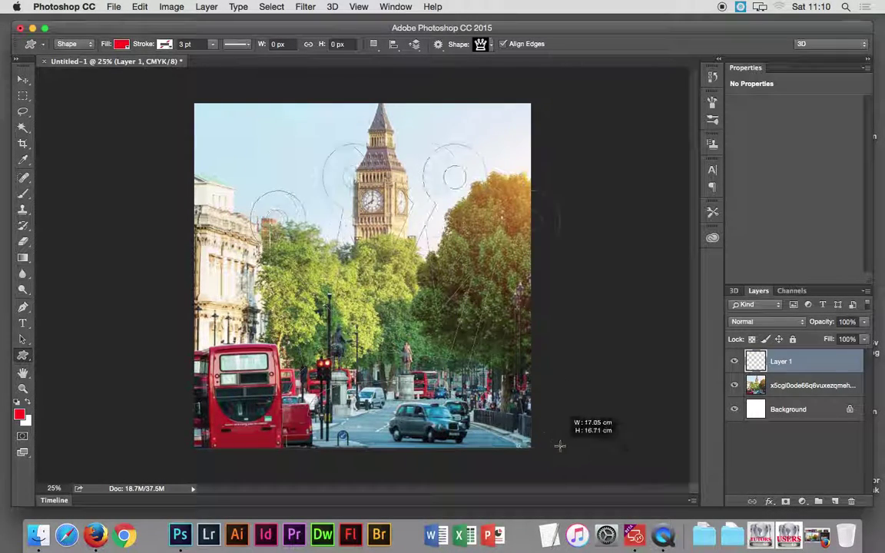
mouse_move(559, 445)
left_mouse_down()
mouse_move(362, 389)
mouse_move(476, 433)
mouse_move(517, 438)
left_mouse_up()
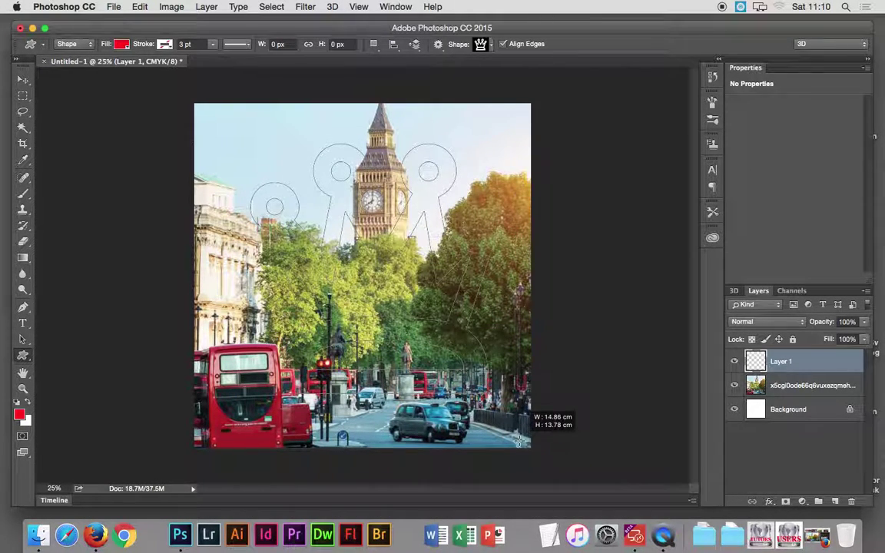
mouse_move(517, 438)
left_mouse_down()
mouse_move(344, 436)
mouse_move(378, 178)
left_mouse_up()
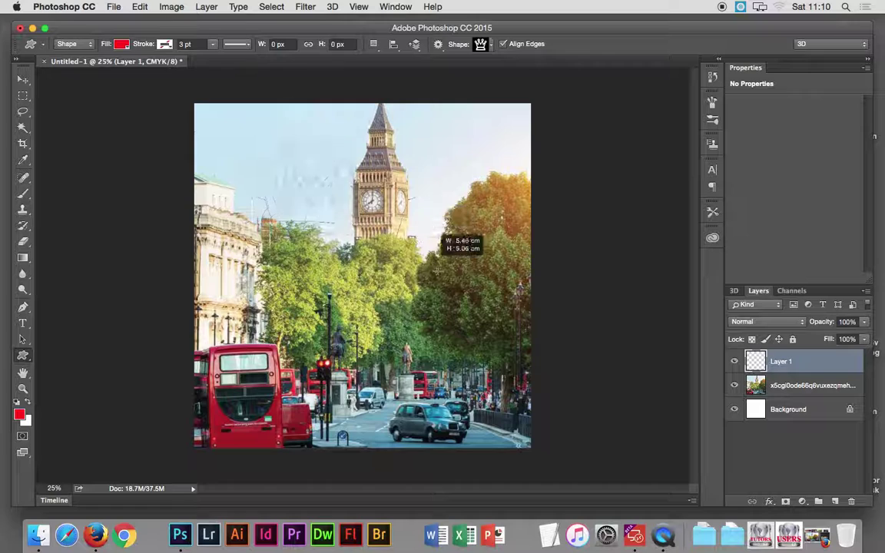
mouse_move(382, 178)
left_mouse_down()
mouse_move(543, 421)
mouse_move(522, 410)
left_mouse_up()
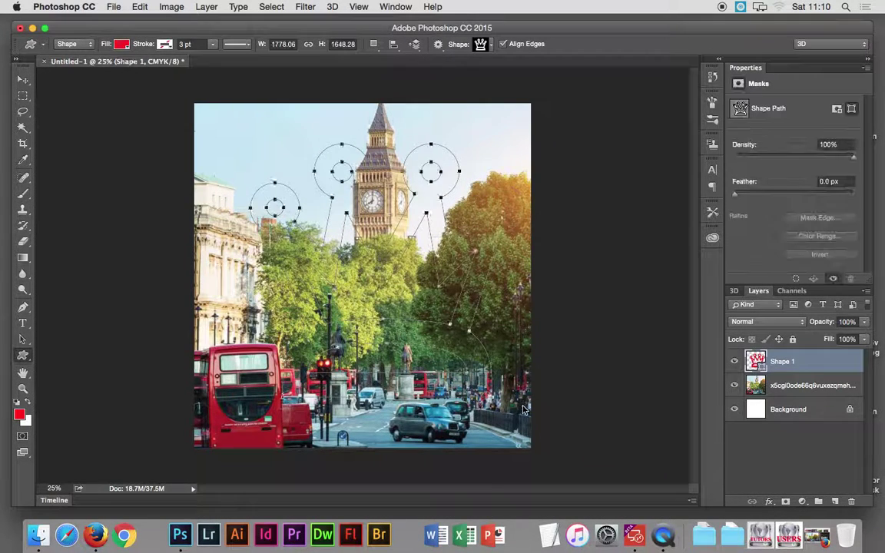
left_click(23, 79)
Nudge the crown slightly left, then show the Navigator and zoom to about 26%
left_click_drag(333, 243, 313, 244)
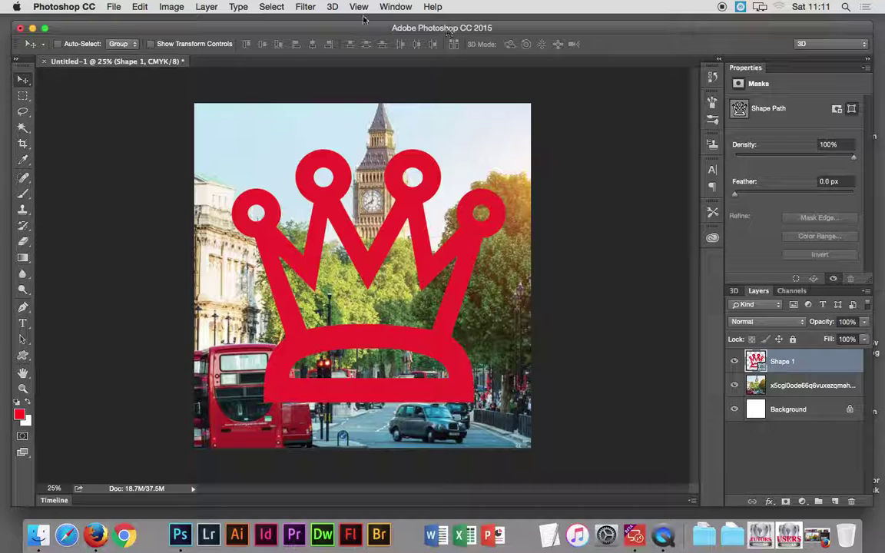
left_click(395, 7)
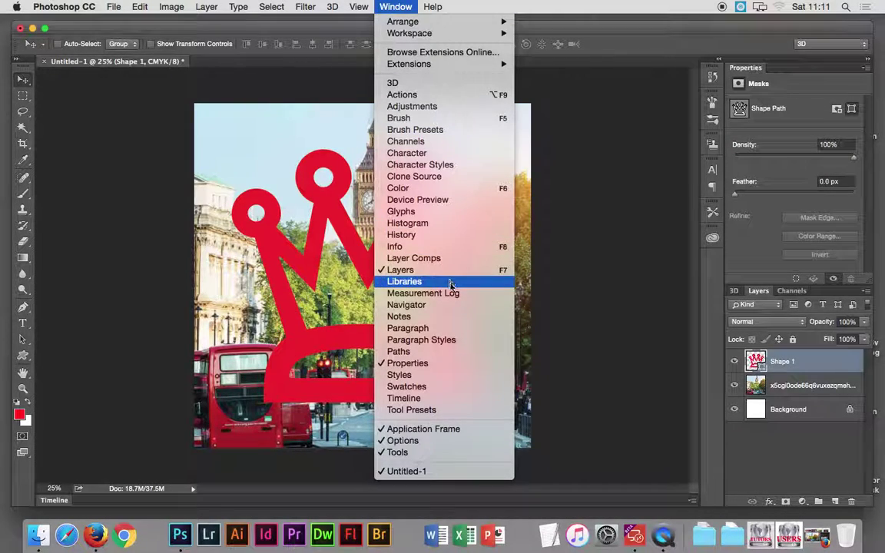
left_click(449, 306)
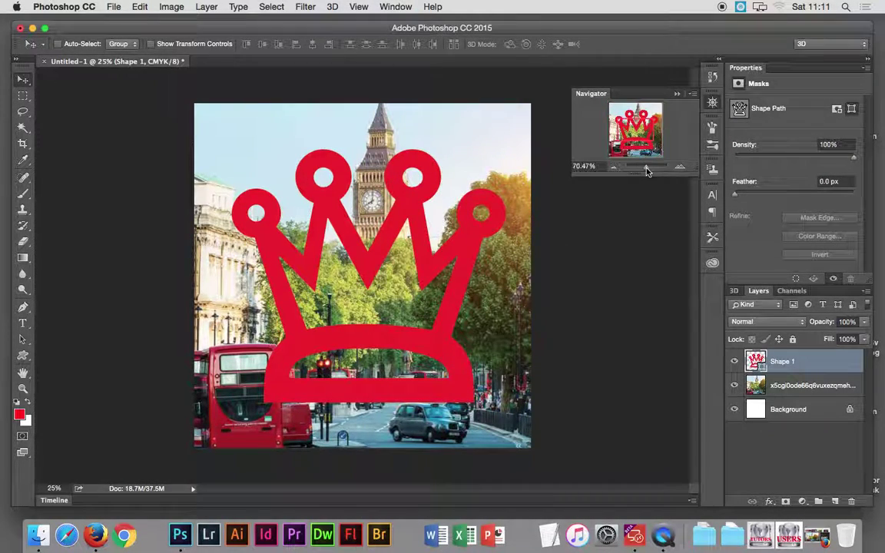
left_click(652, 169)
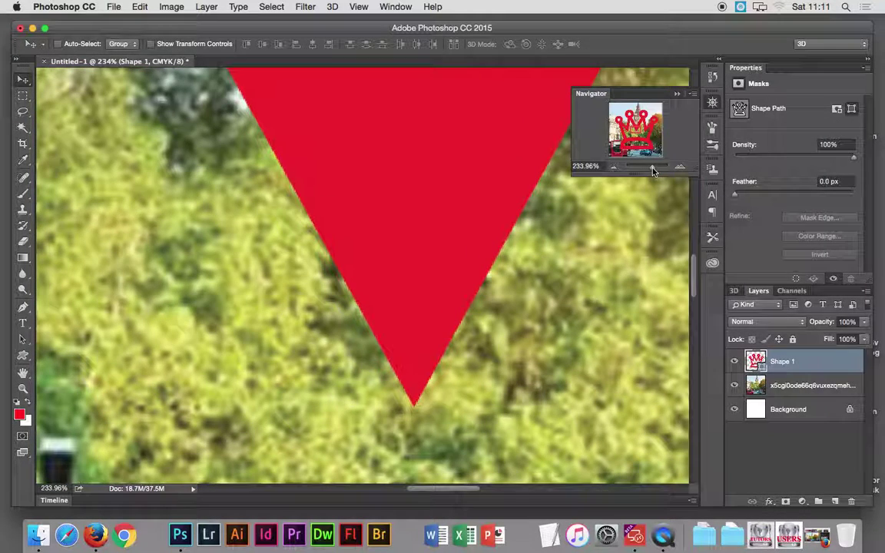
left_click(653, 169)
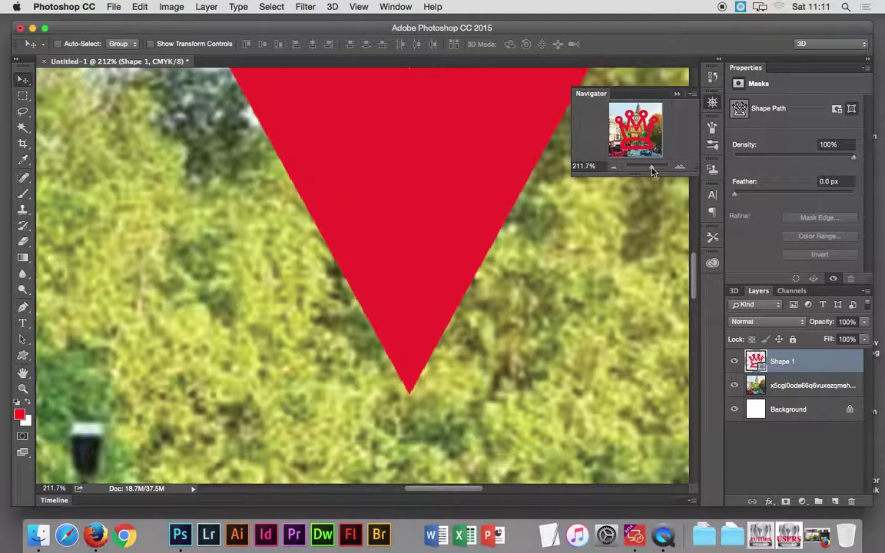
left_click_drag(653, 169, 643, 169)
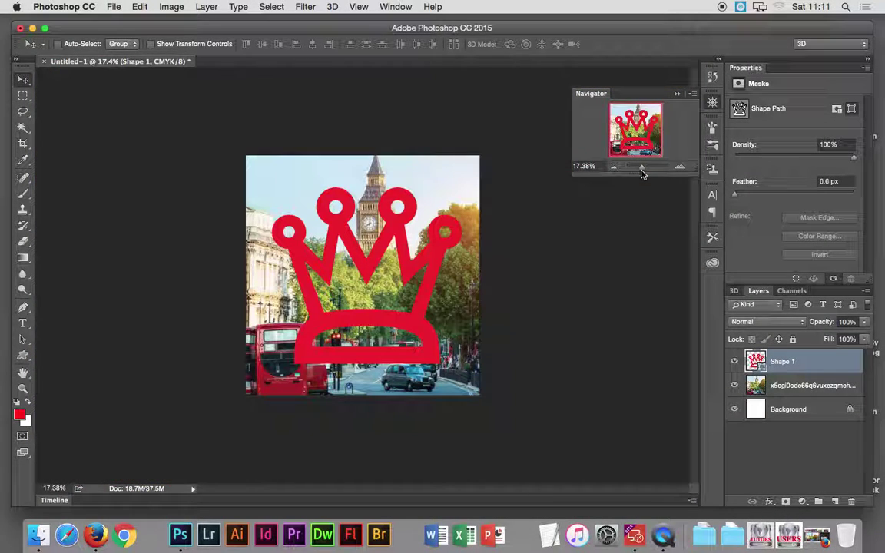
left_click_drag(642, 169, 645, 169)
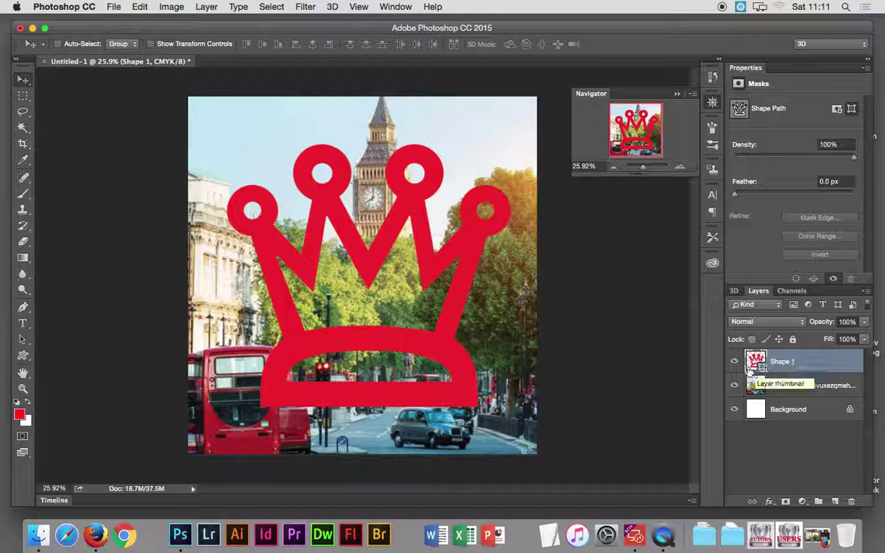
Toggle the crown layer's visibility on and off to compare it with the photo
left_click(735, 362)
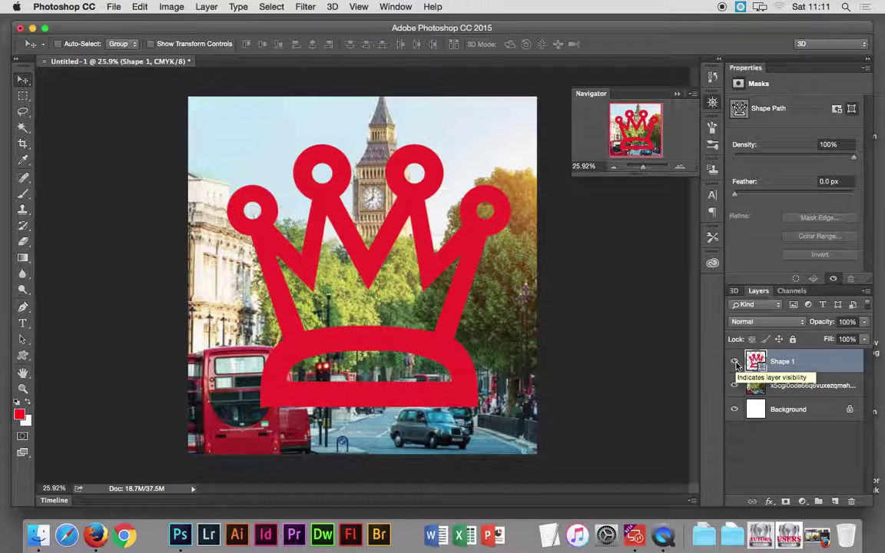
left_click(735, 362)
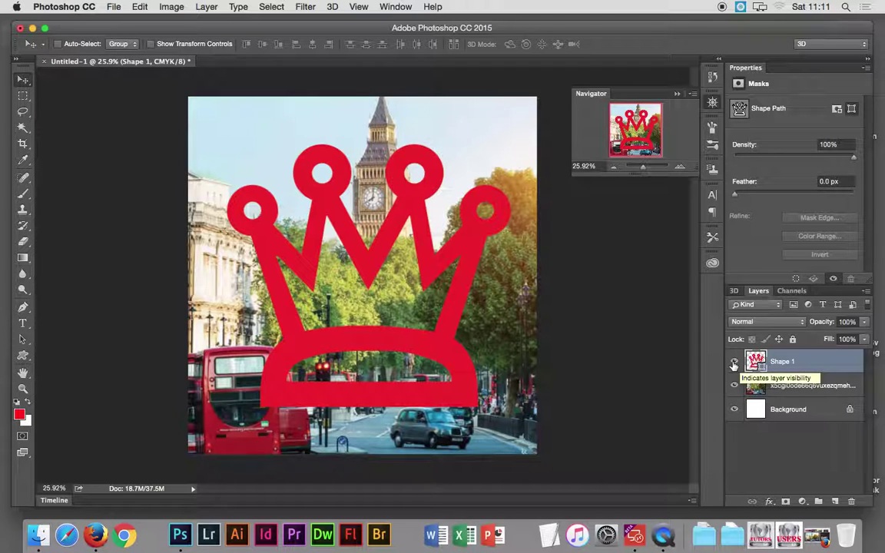
left_click(734, 364)
left_click(734, 364)
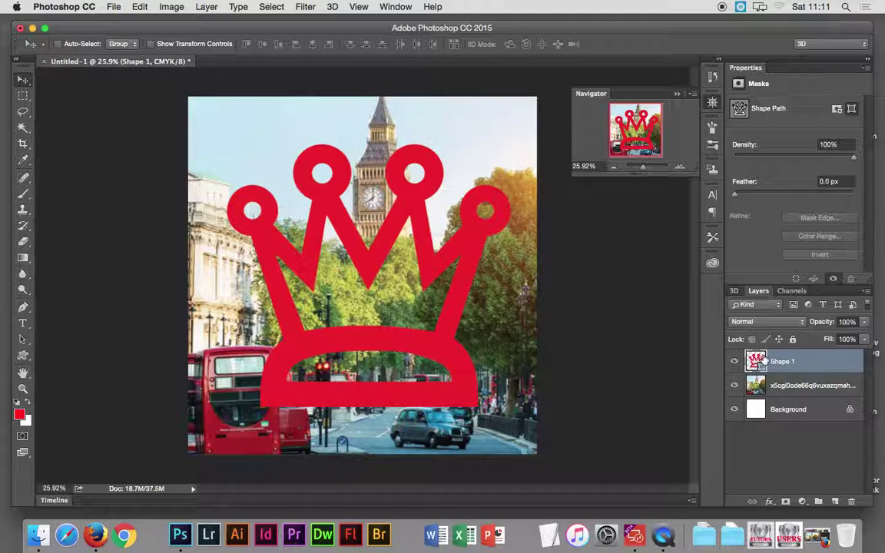
Move Shape 1 below the London photo layer, checking the stacking by toggling the photo's visibility
left_click_drag(782, 365, 780, 391)
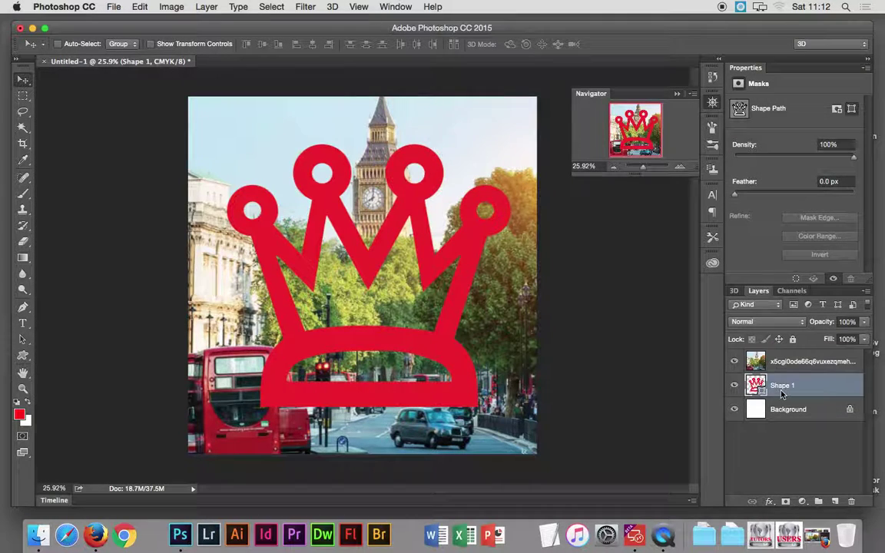
left_click(735, 364)
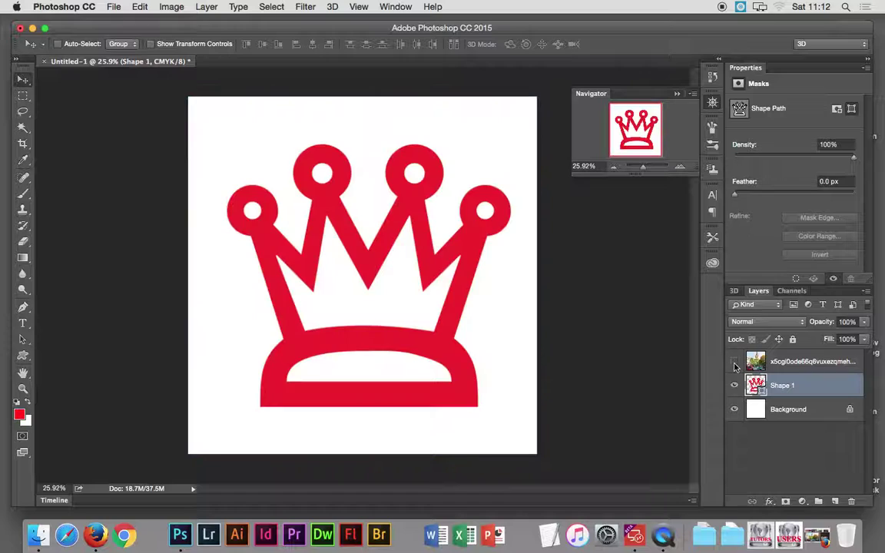
left_click(735, 363)
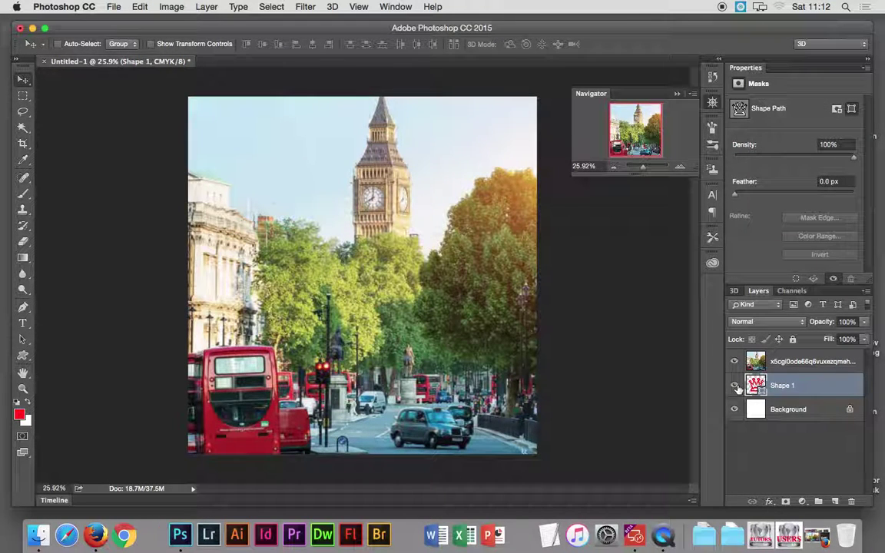
left_click(735, 363)
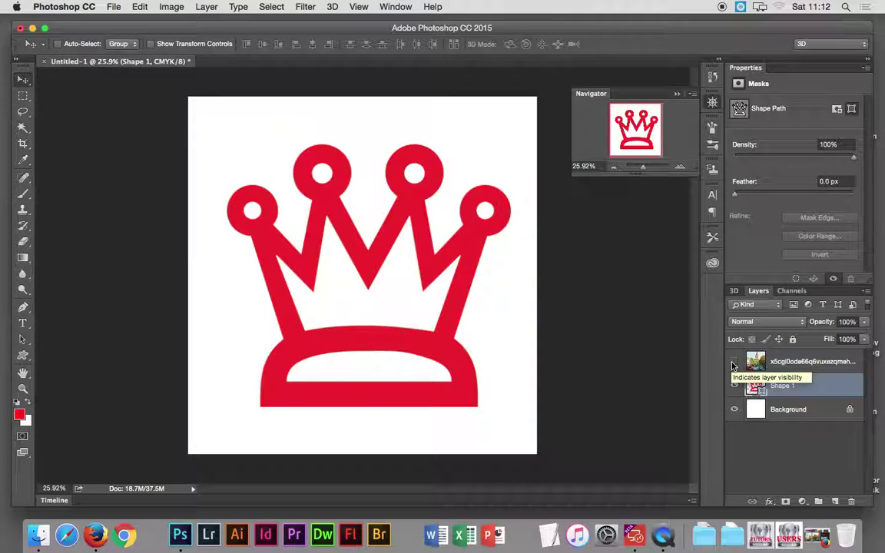
left_click(735, 363)
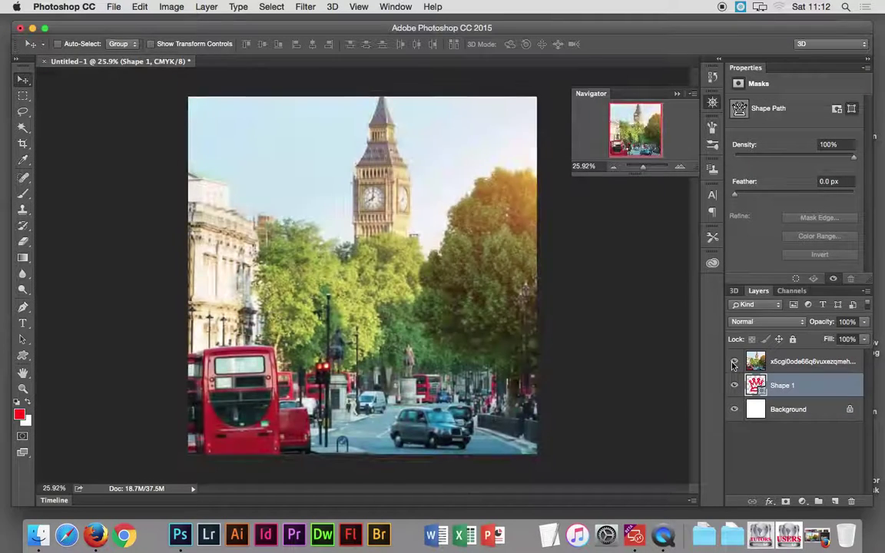
left_click(794, 364)
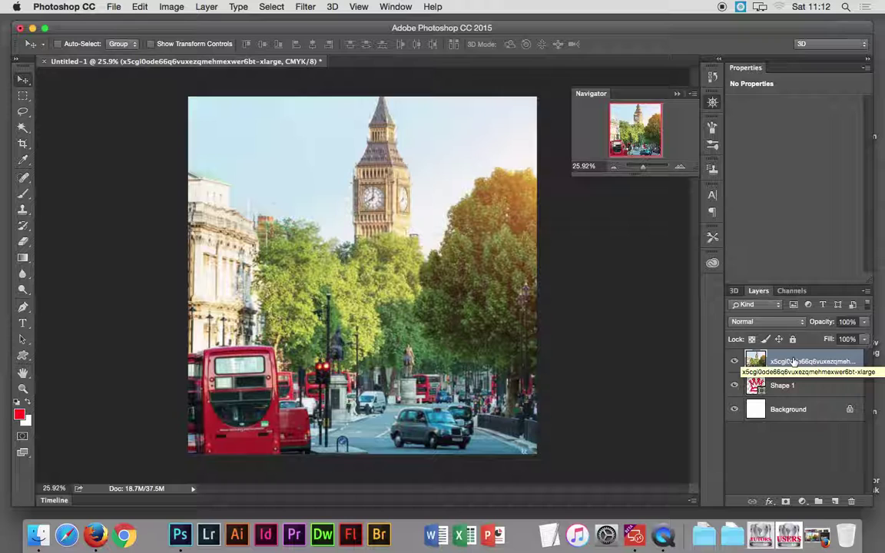
Apply Create Clipping Mask to the London photo layer above the crown Shape 1
left_click(208, 7)
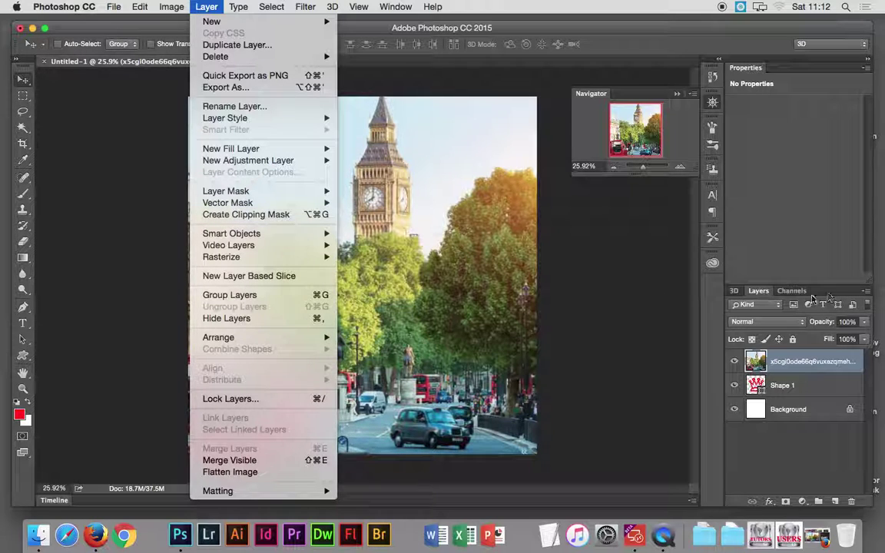
left_click(768, 297)
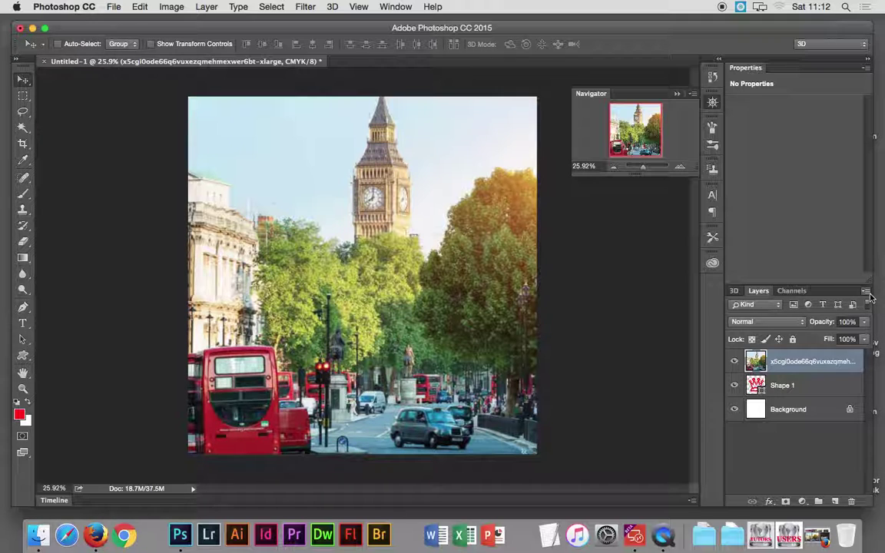
left_click(867, 292)
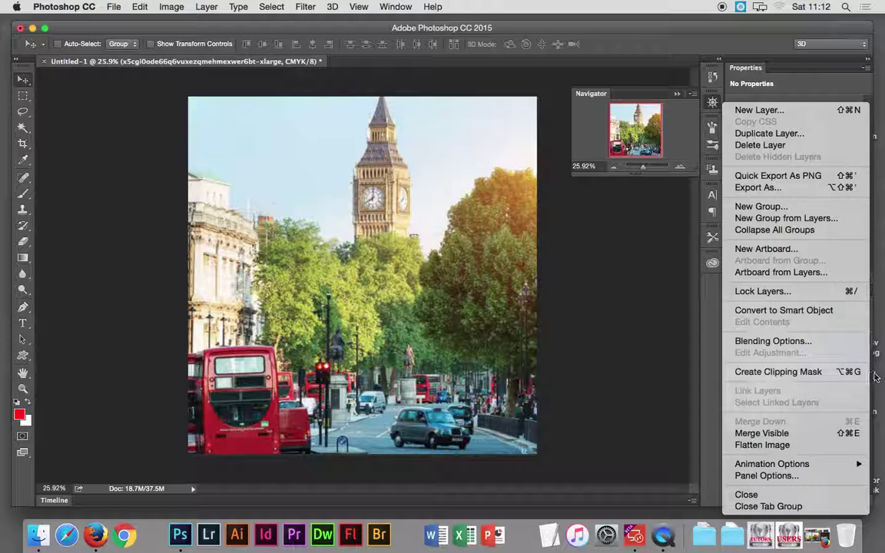
left_click(862, 335)
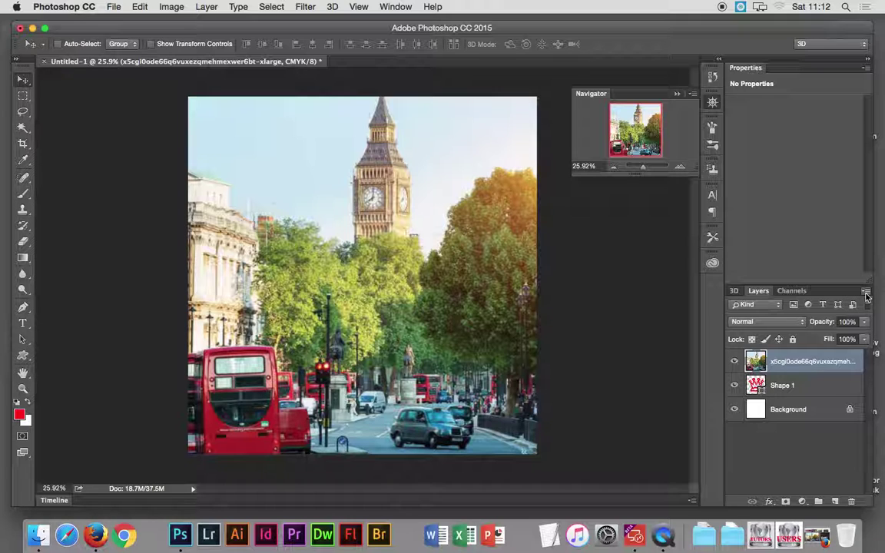
left_click(204, 7)
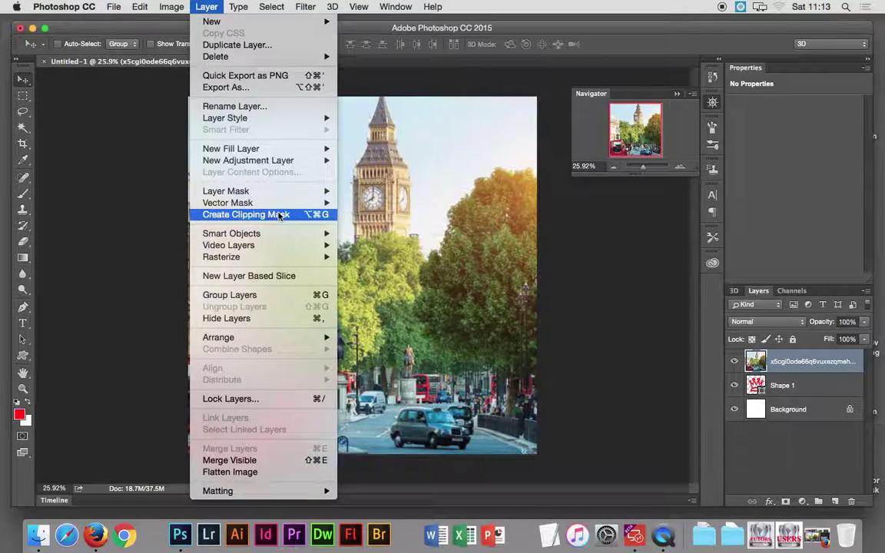
left_click(279, 215)
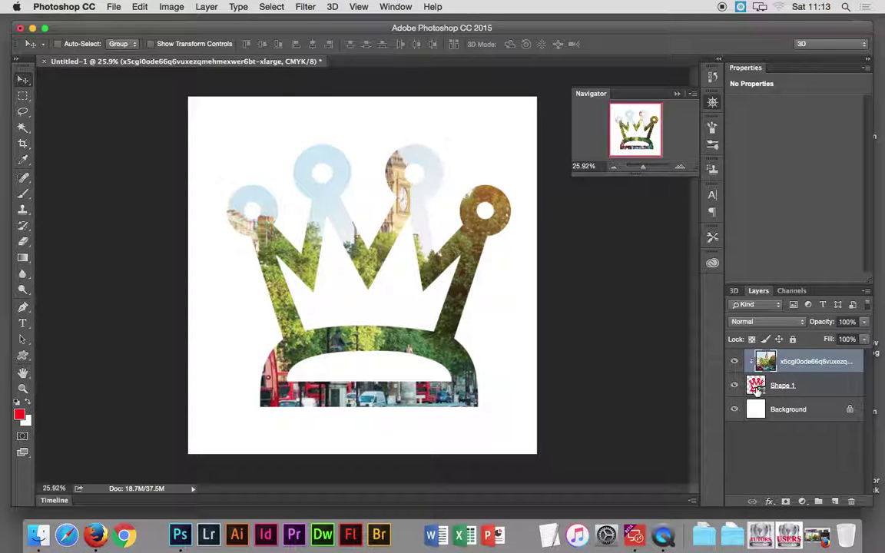
left_click(757, 388)
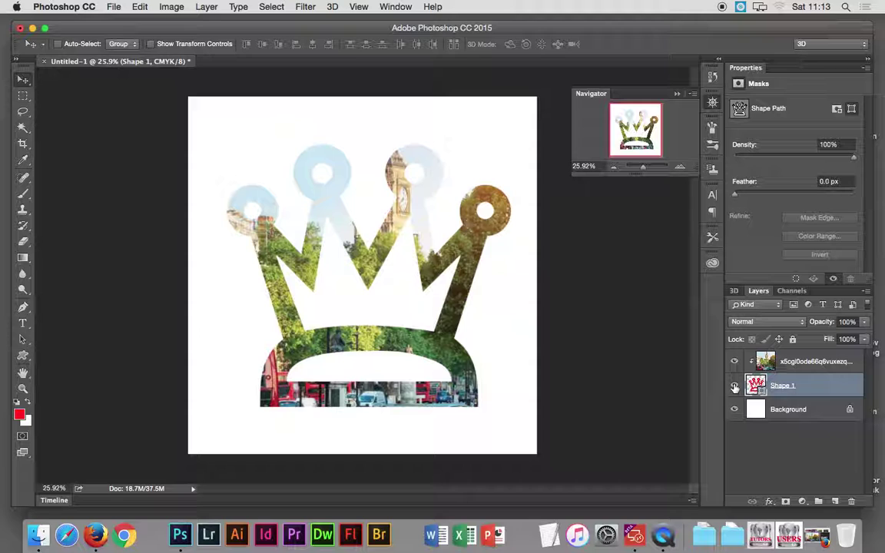
left_click(735, 386)
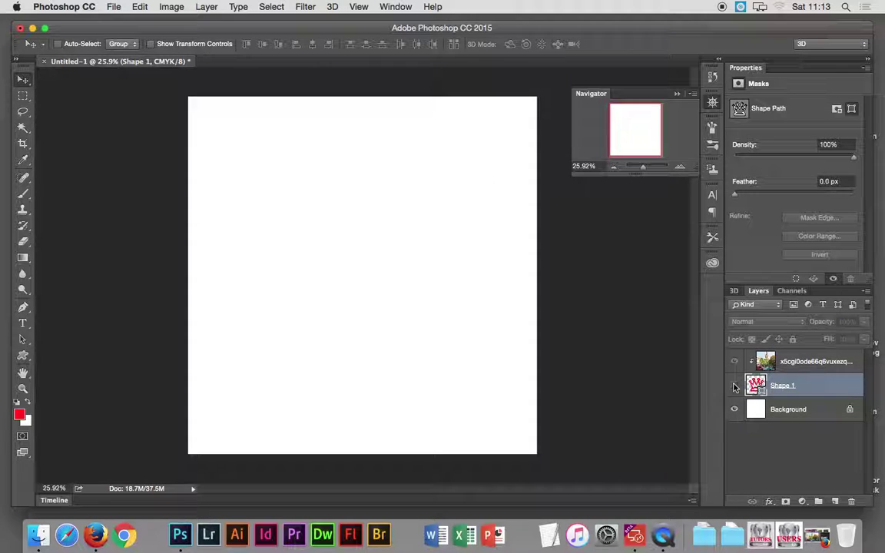
left_click(734, 387)
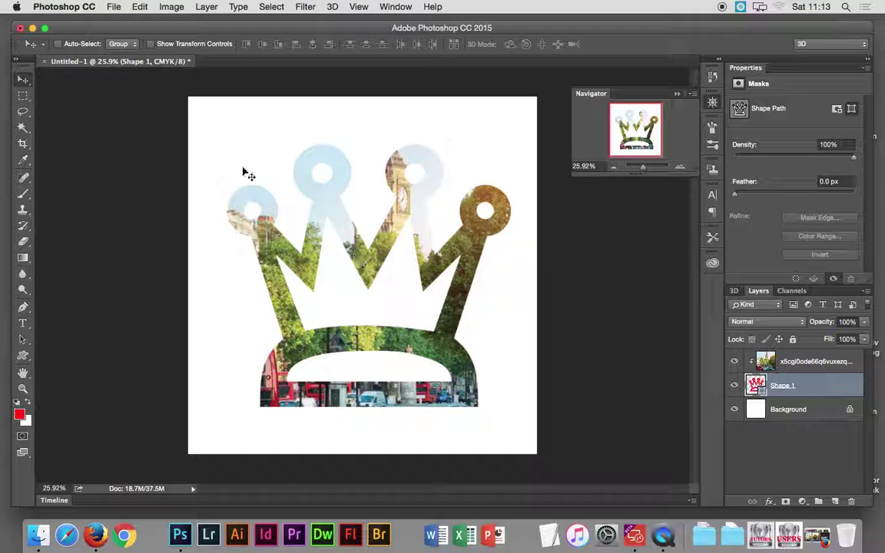
left_click(113, 7)
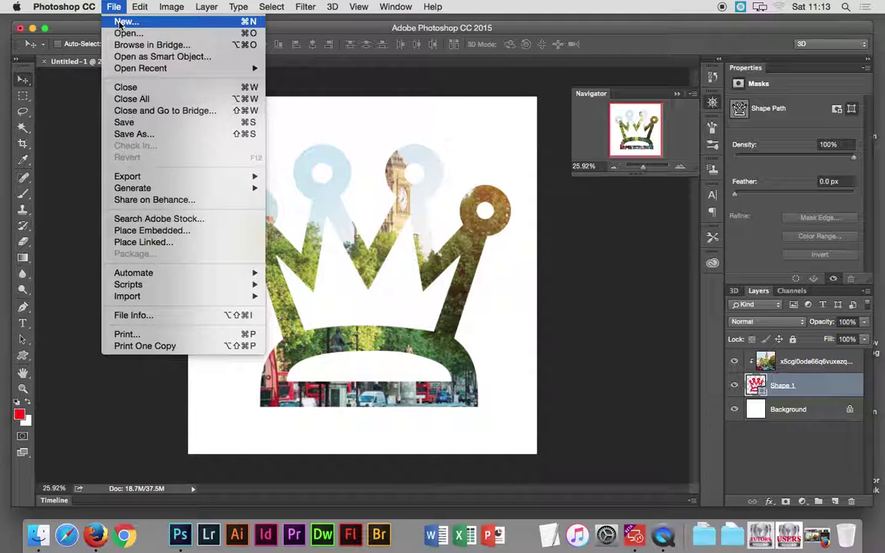
Create a new International Paper document, 185 × 190 mm, in CMYK Color
left_click(119, 23)
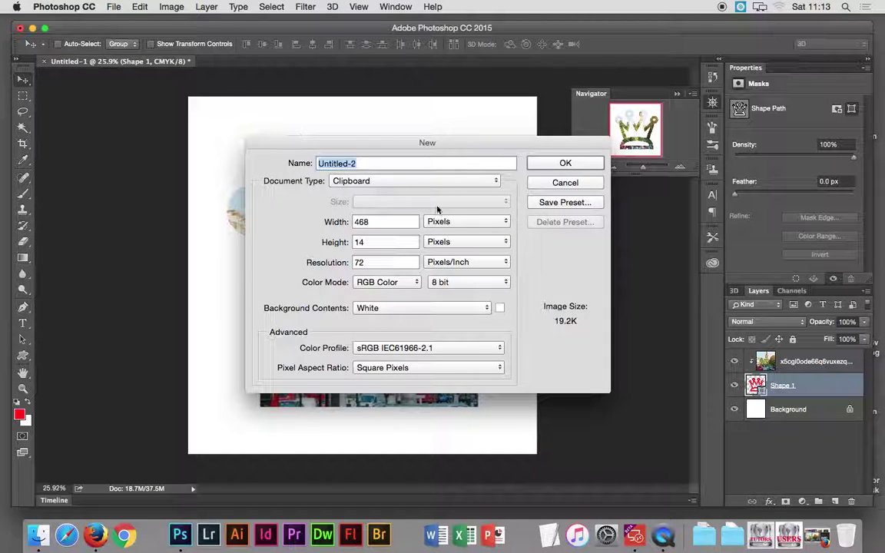
left_click(438, 181)
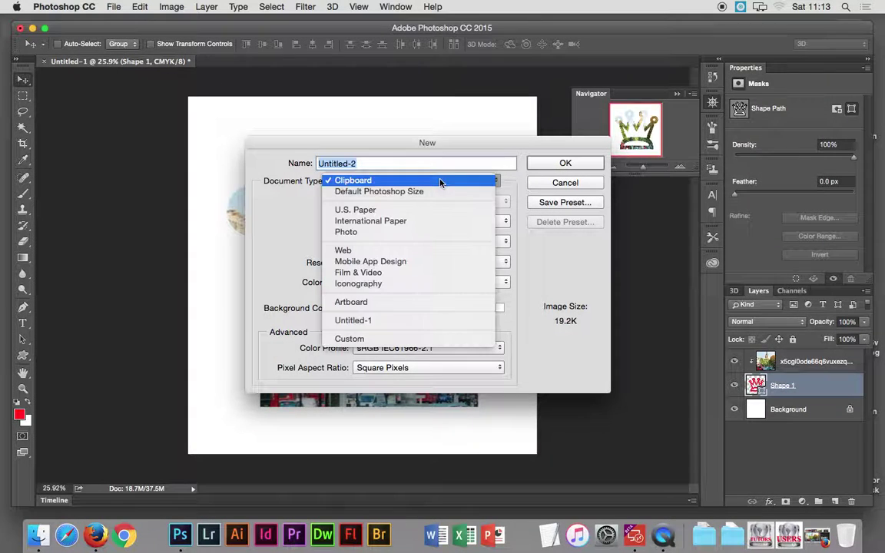
left_click(432, 221)
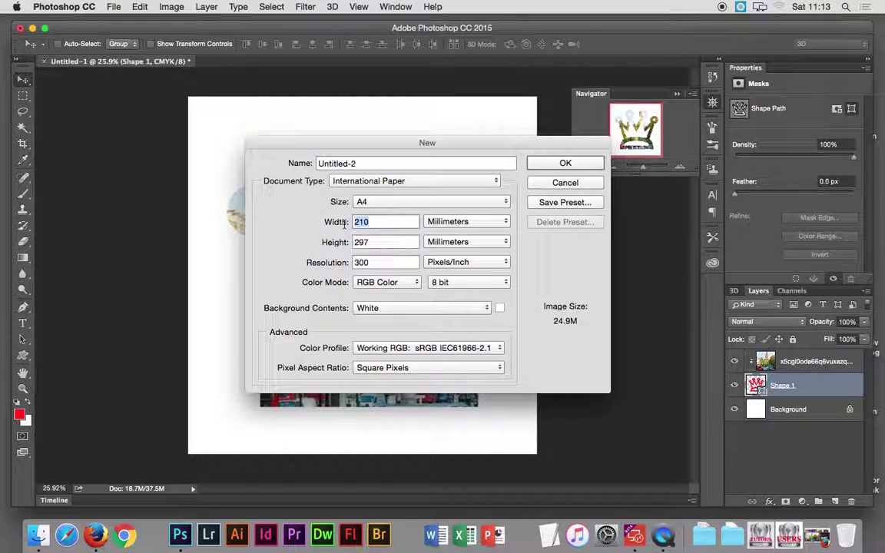
type("185")
double_click(374, 242)
type("190")
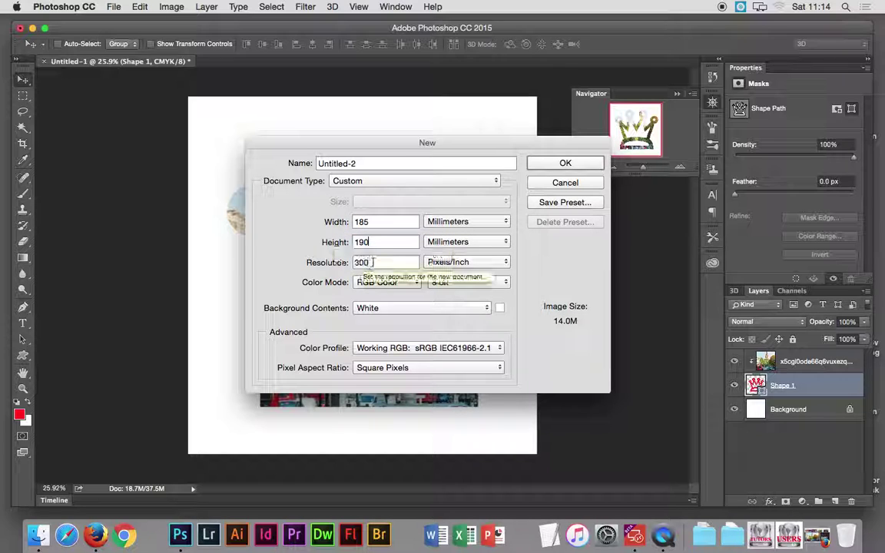
left_click(380, 282)
left_click(381, 293)
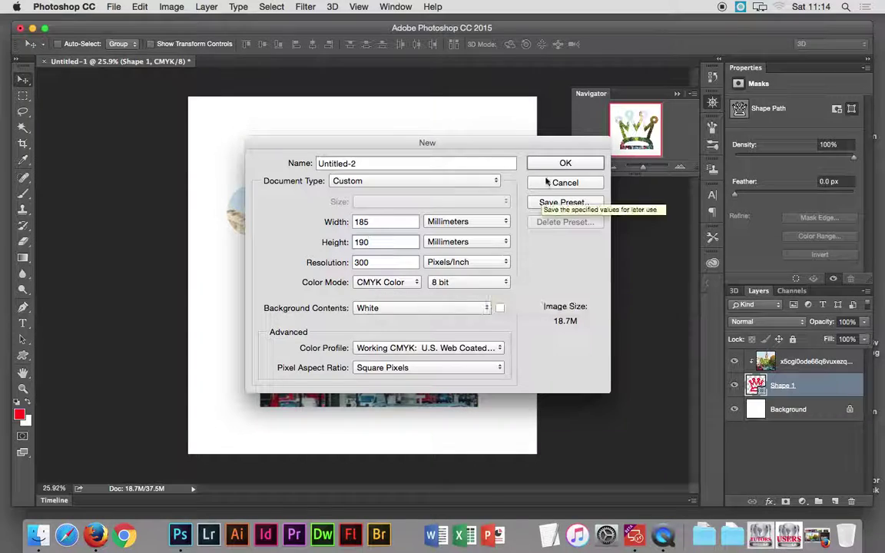
left_click(547, 165)
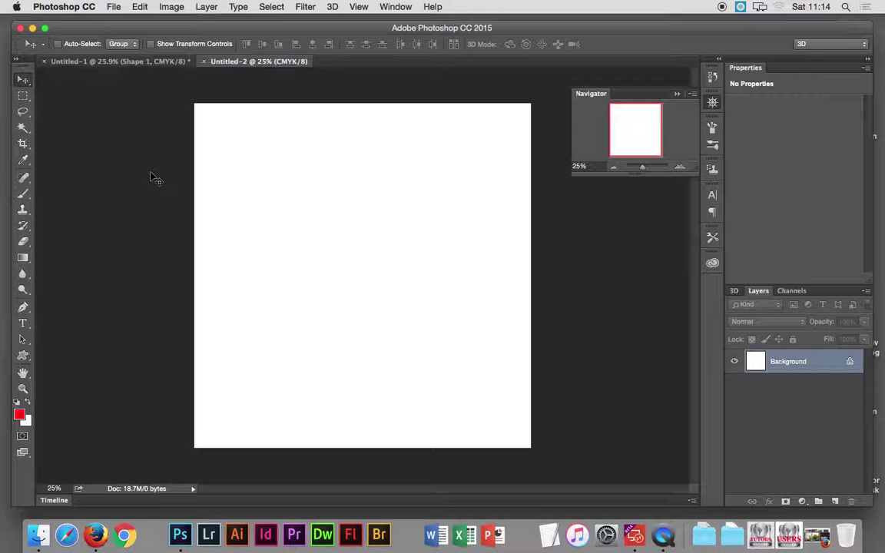
With the Custom Shape Tool's crown shape, drag a large crown across the new canvas
left_click(22, 355)
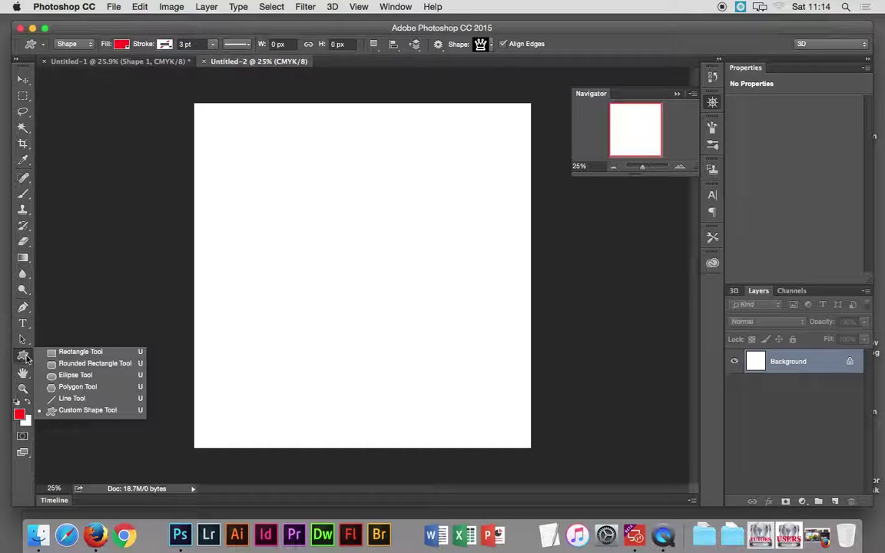
left_click(93, 412)
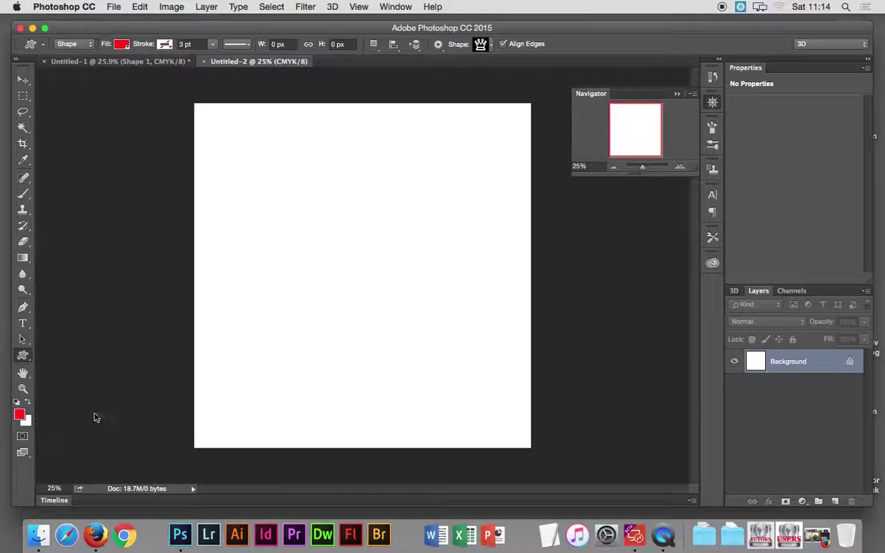
left_click(492, 46)
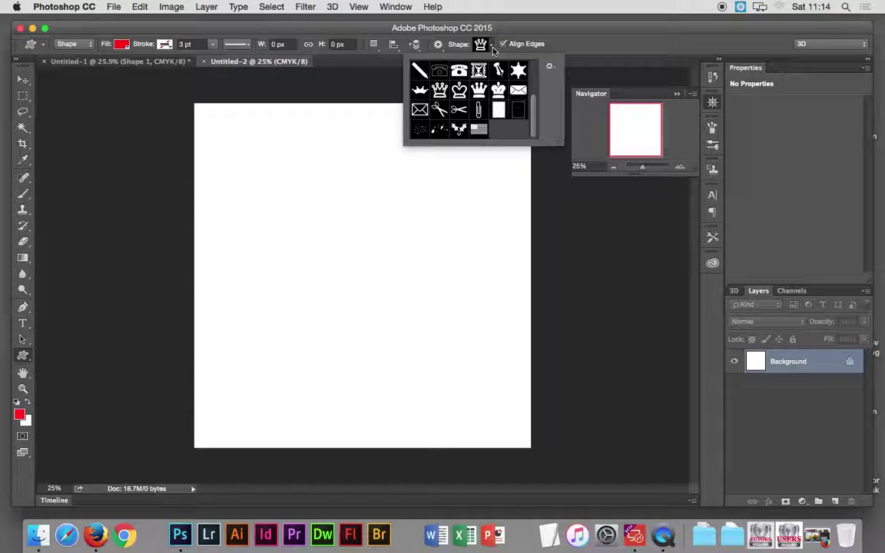
left_click(493, 46)
left_click(237, 141)
left_click_drag(233, 141, 500, 390)
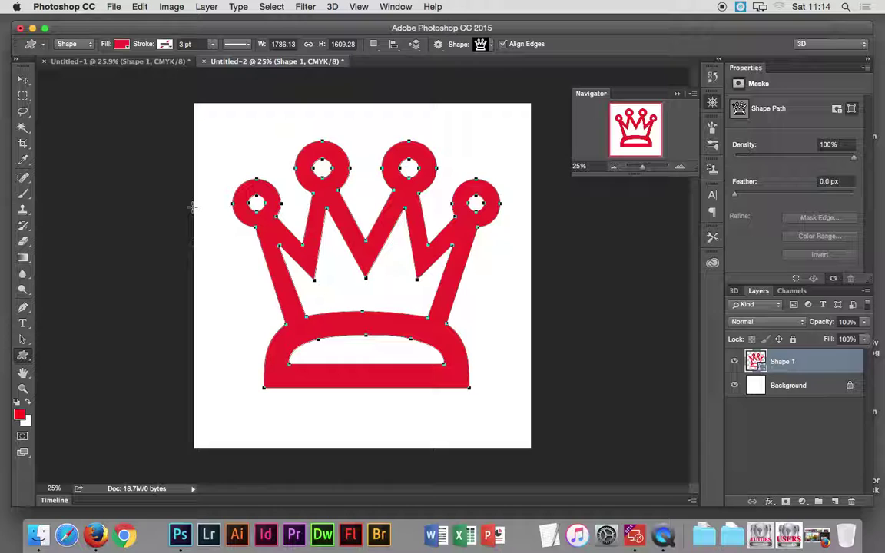
left_click(122, 44)
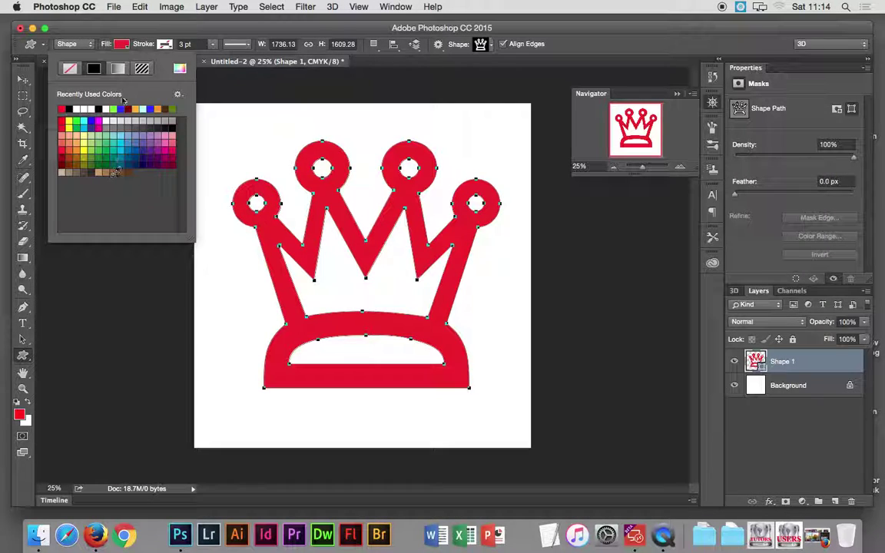
left_click(127, 46)
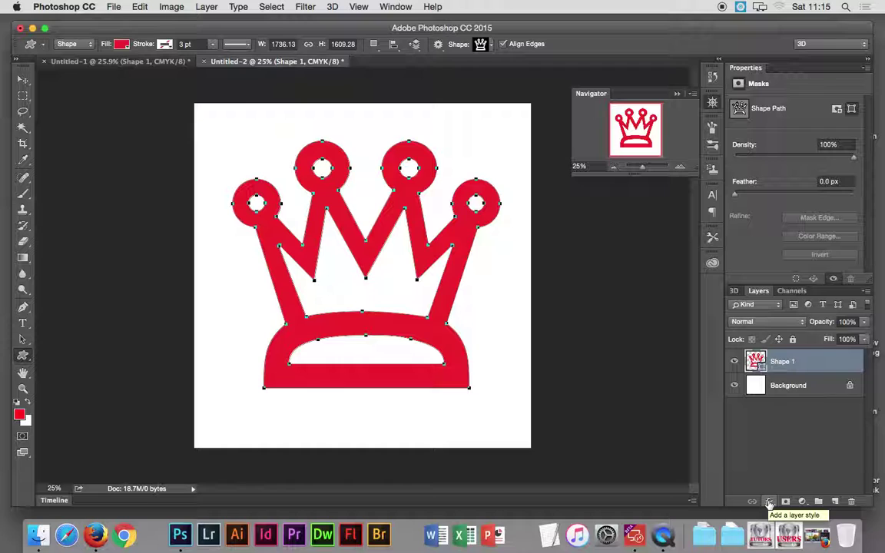
left_click_drag(243, 294, 247, 317)
Cancel the Create Custom Shape prompt and revert History to the first Custom Shape Tool state
left_click(47, 117)
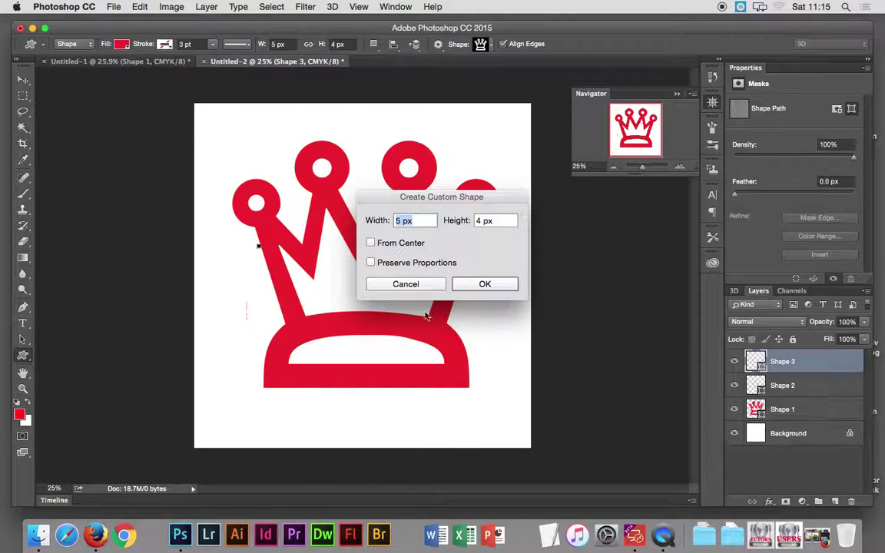
left_click(417, 285)
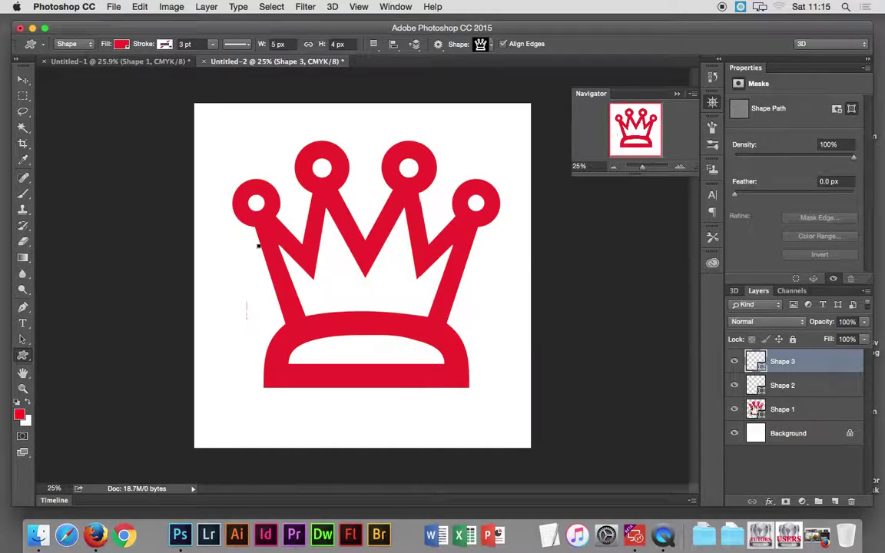
left_click(712, 80)
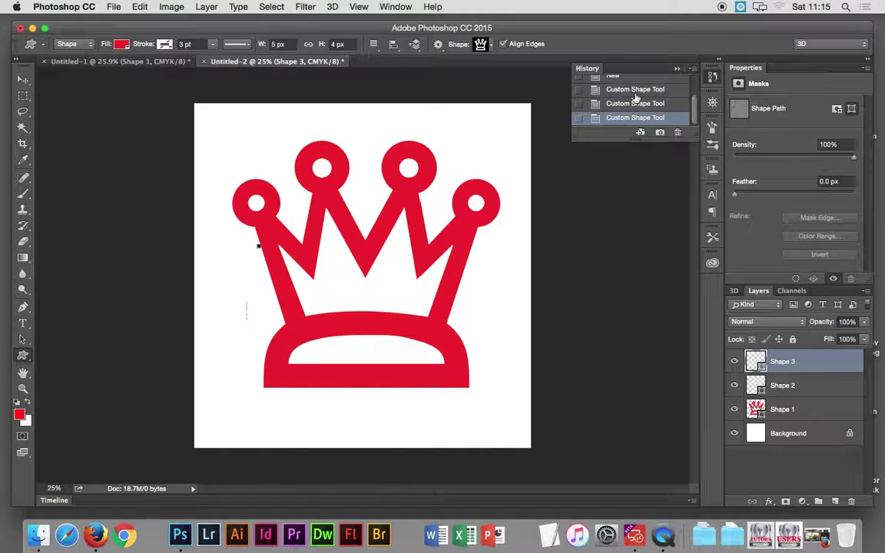
left_click(634, 90)
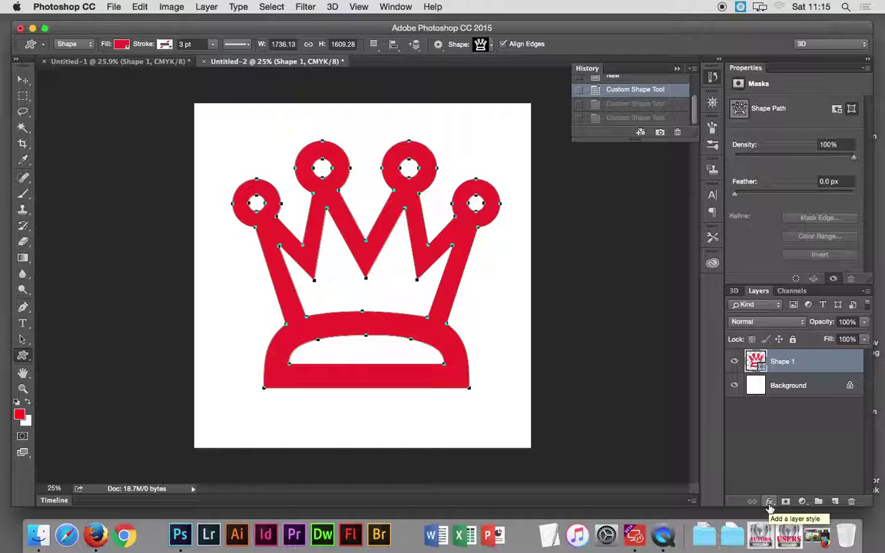
Open the crown's Blending Options via fx and move the Layer Style dialog into view
left_click(770, 501)
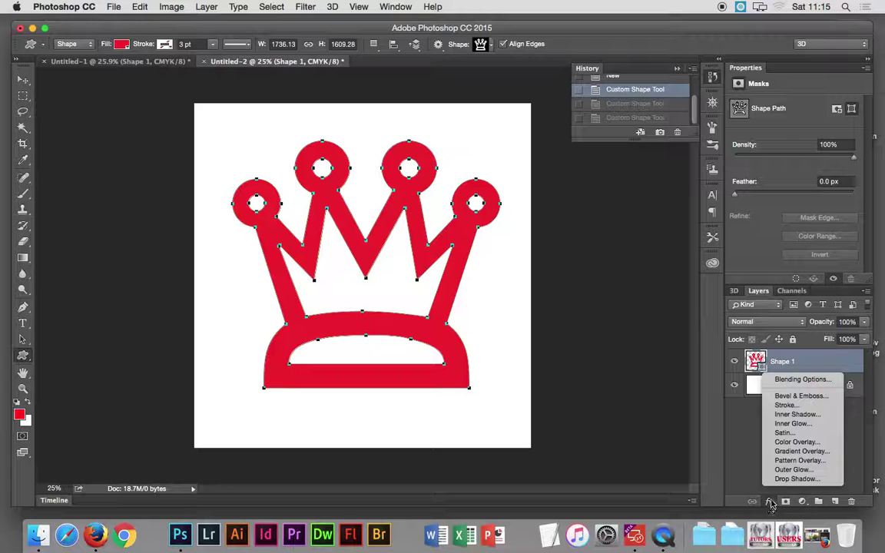
left_click(798, 380)
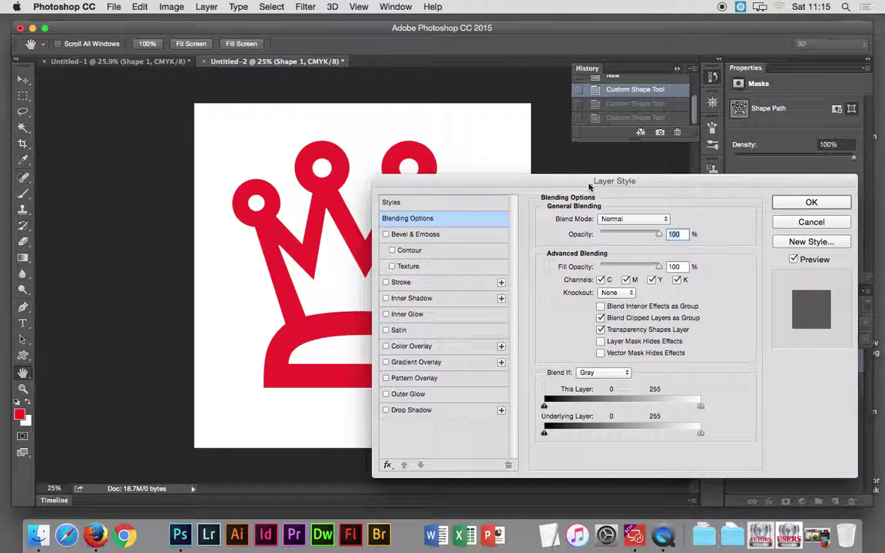
left_click_drag(594, 189, 711, 143)
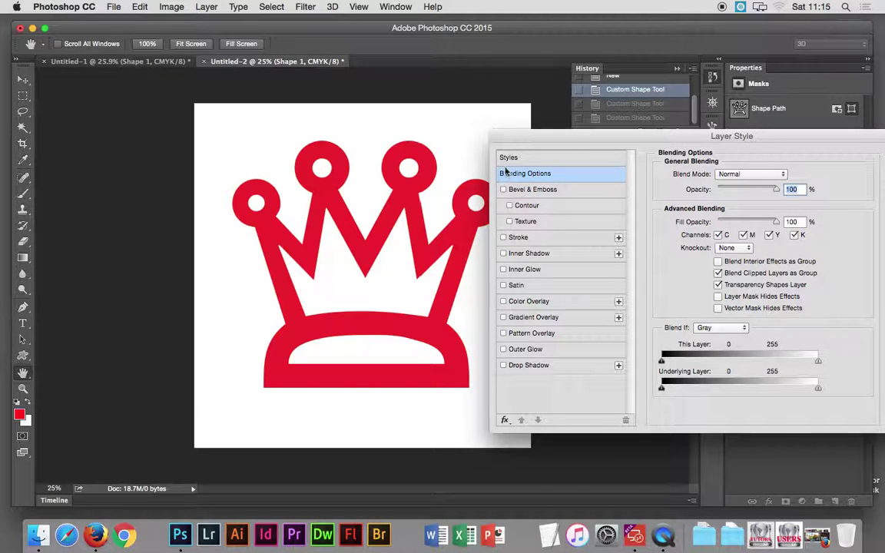
mouse_move(615, 138)
left_mouse_down()
mouse_move(470, 217)
mouse_move(482, 214)
left_mouse_up()
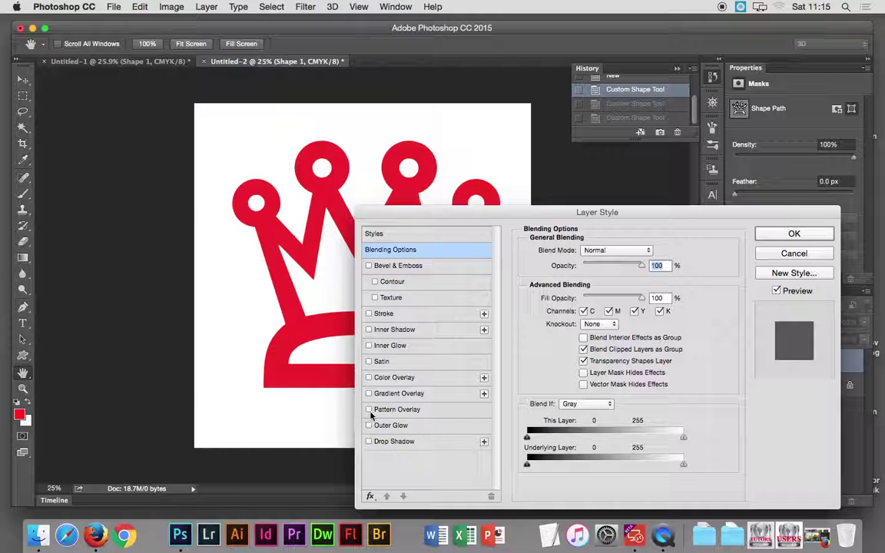
Add a teal bottle Pattern Overlay to the crown, scaled to 31%
left_click(398, 413)
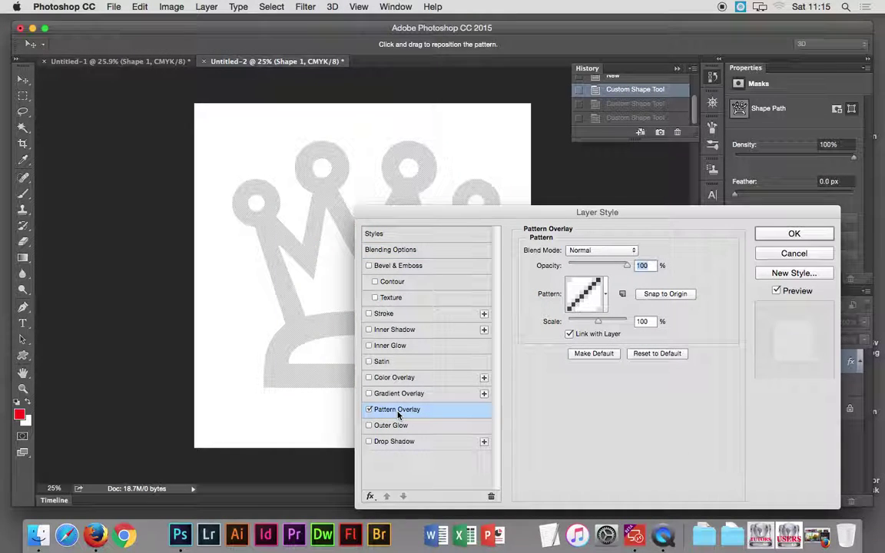
mouse_move(511, 216)
left_mouse_down()
mouse_move(565, 211)
mouse_move(538, 210)
left_mouse_up()
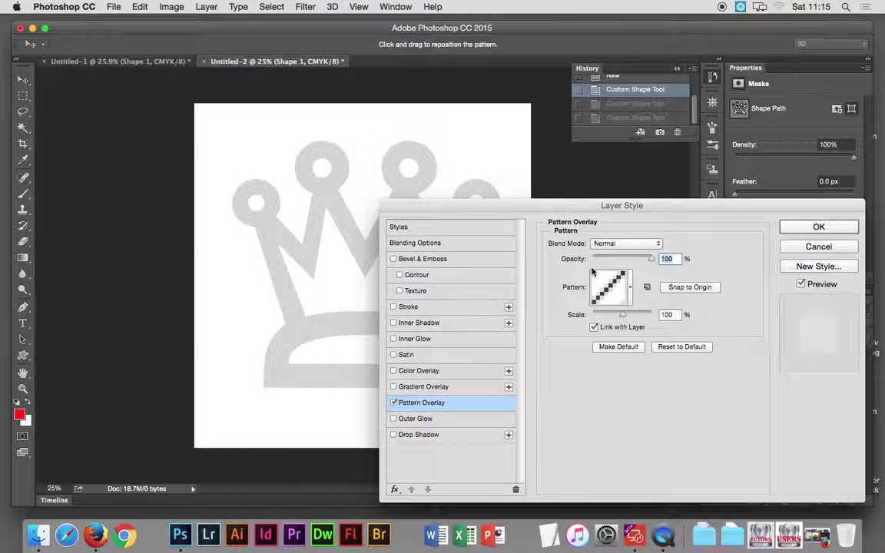
left_click(631, 290)
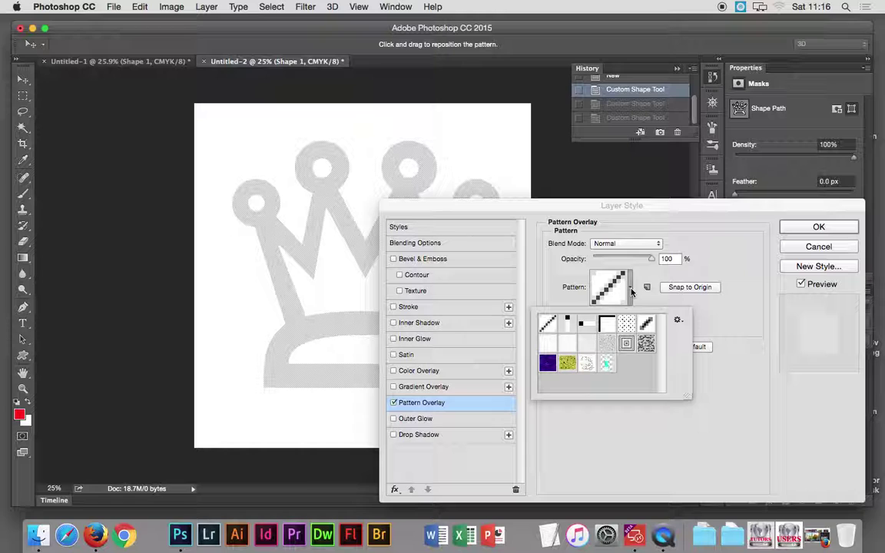
left_click(587, 364)
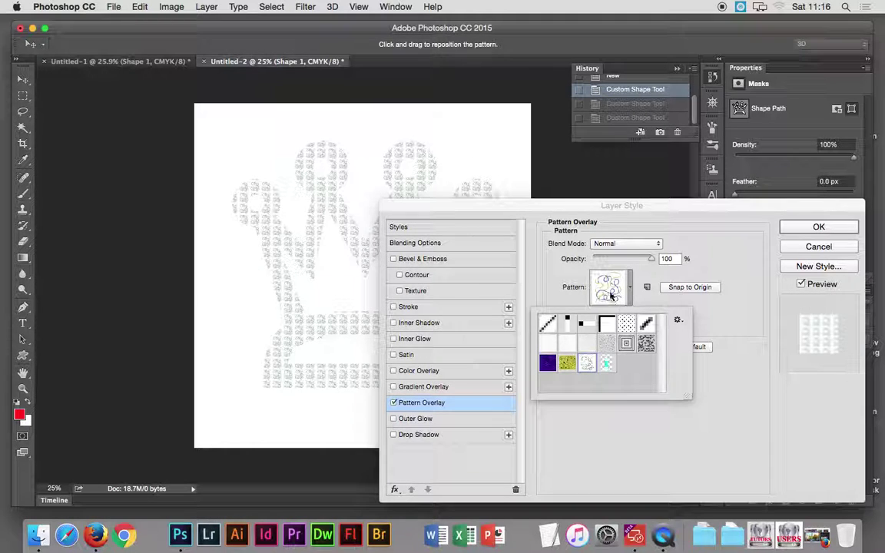
left_click(607, 363)
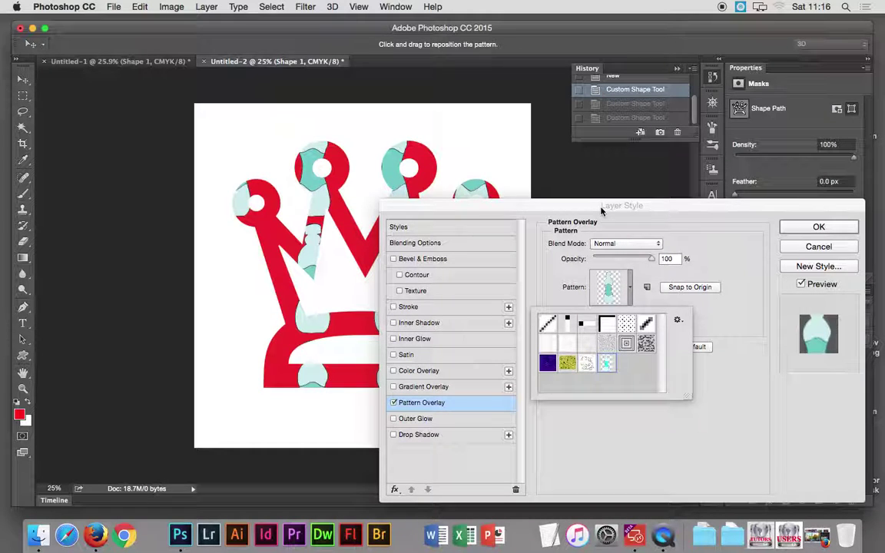
left_click_drag(602, 210, 598, 204)
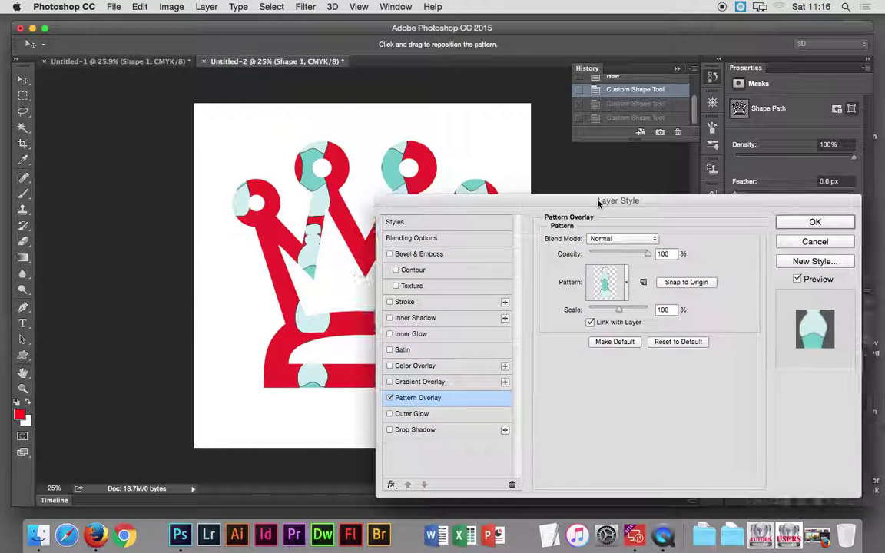
left_click_drag(619, 309, 595, 313)
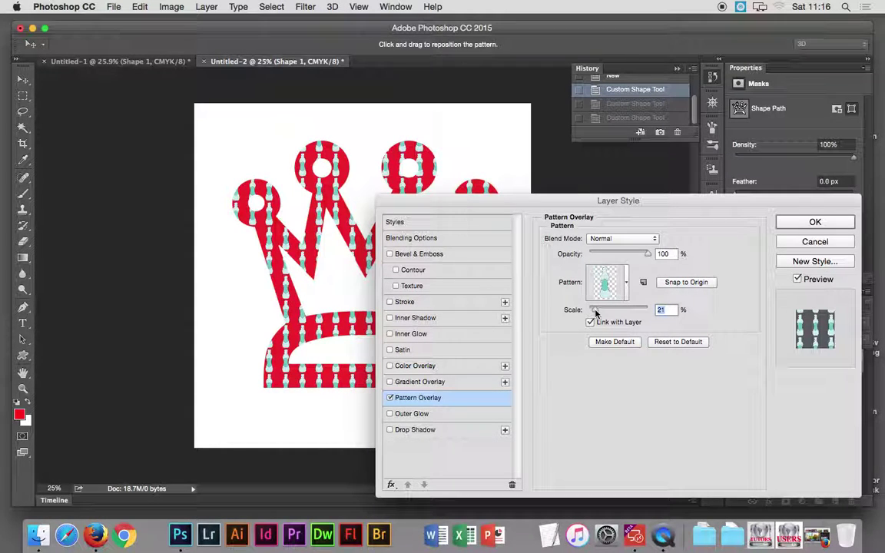
left_click_drag(555, 206, 611, 207)
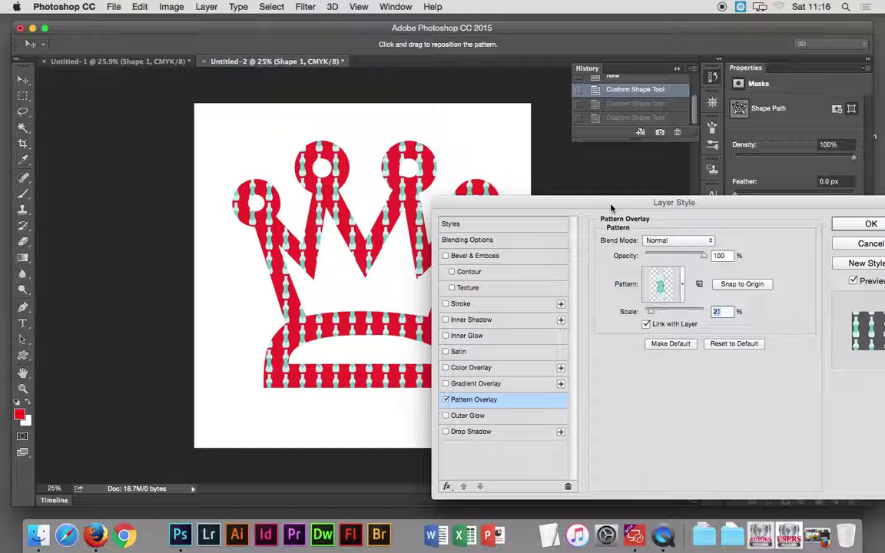
left_click_drag(650, 311, 654, 314)
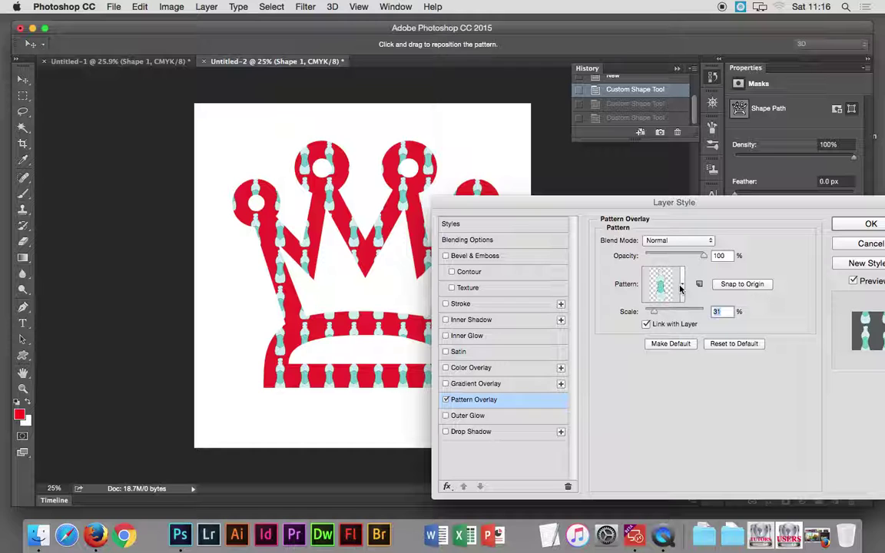
Try several overlay patterns on the crown and settle on the dots pattern
left_click(682, 285)
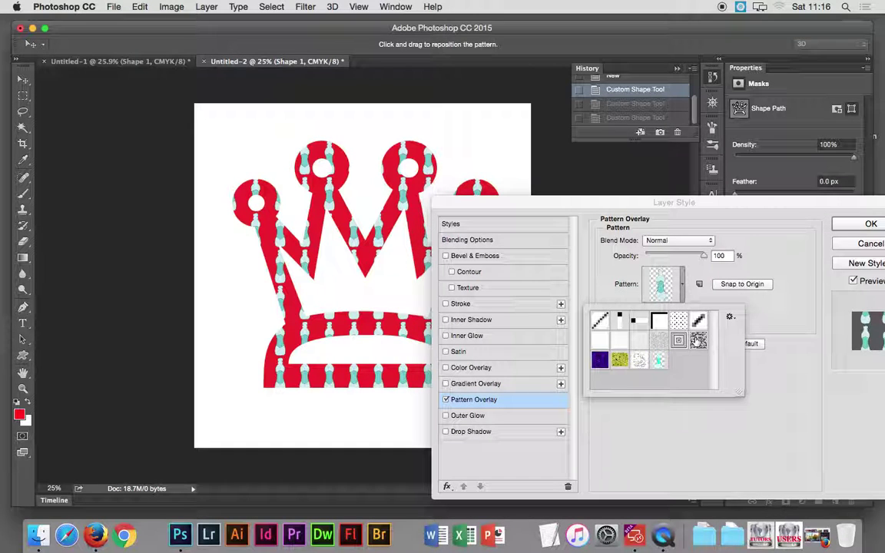
left_click(644, 341)
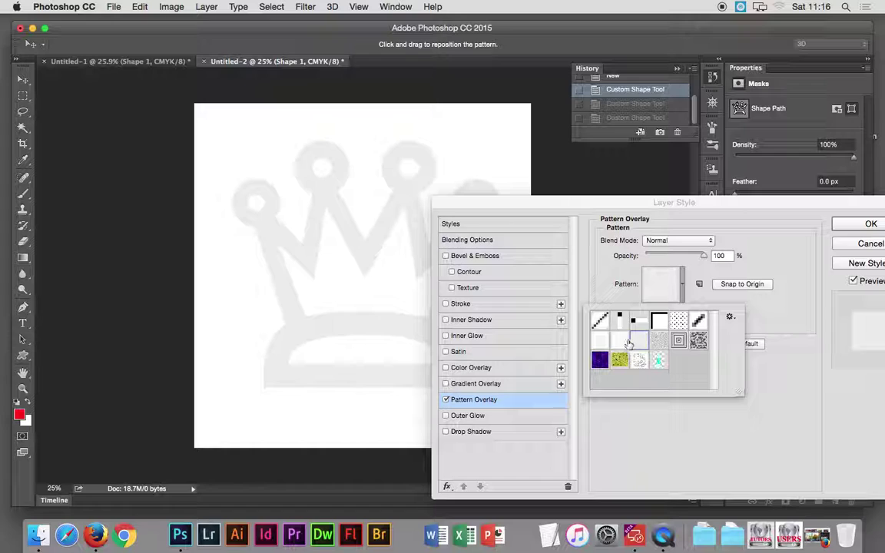
left_click(620, 342)
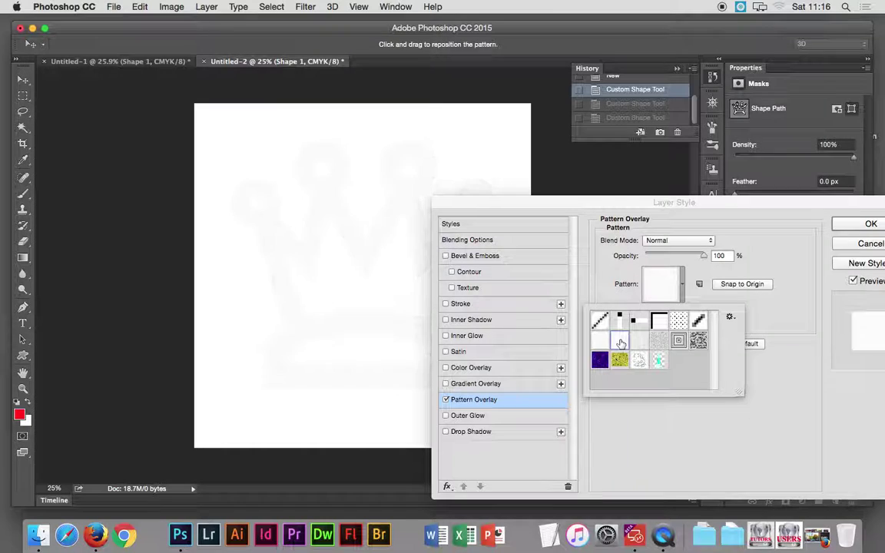
left_click(660, 321)
left_click(679, 320)
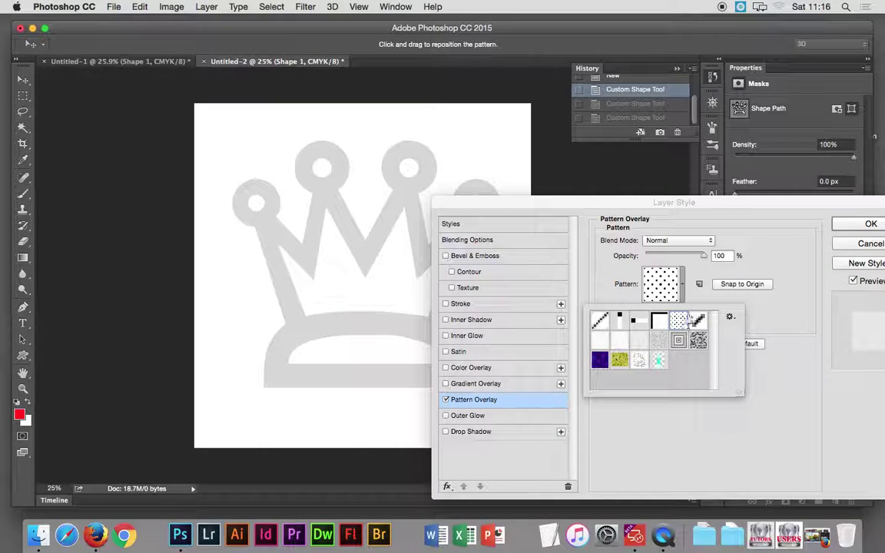
left_click(621, 254)
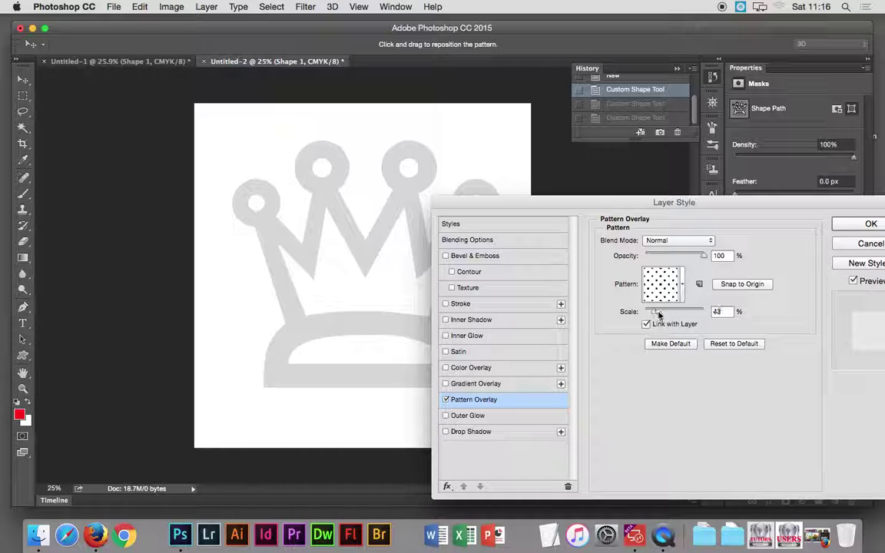
Scale the dot pattern to 420%, then uncheck Pattern Overlay
left_click_drag(658, 313, 669, 315)
left_click_drag(670, 314, 687, 315)
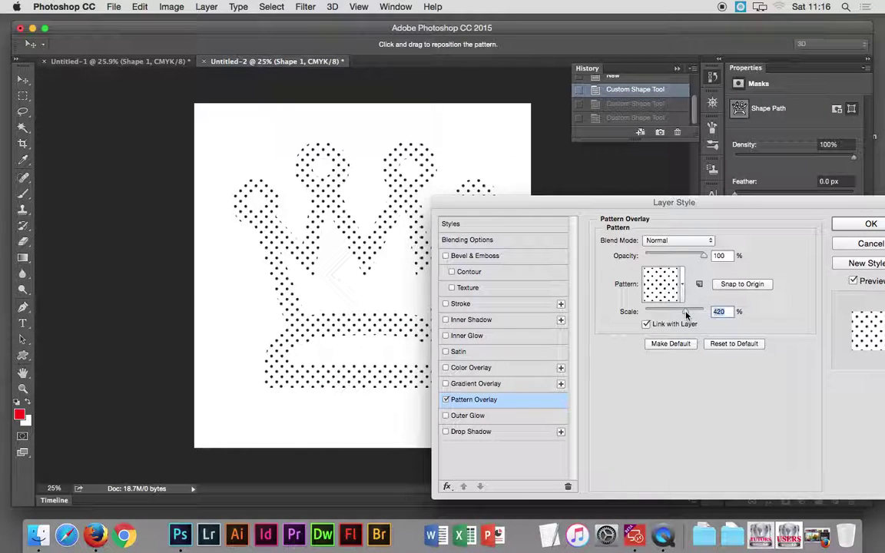
left_click_drag(697, 204, 632, 201)
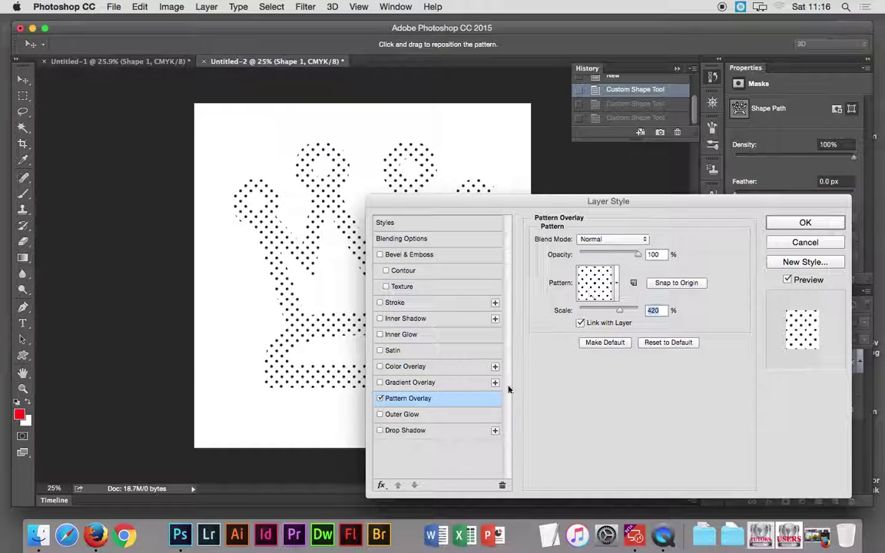
left_click(380, 398)
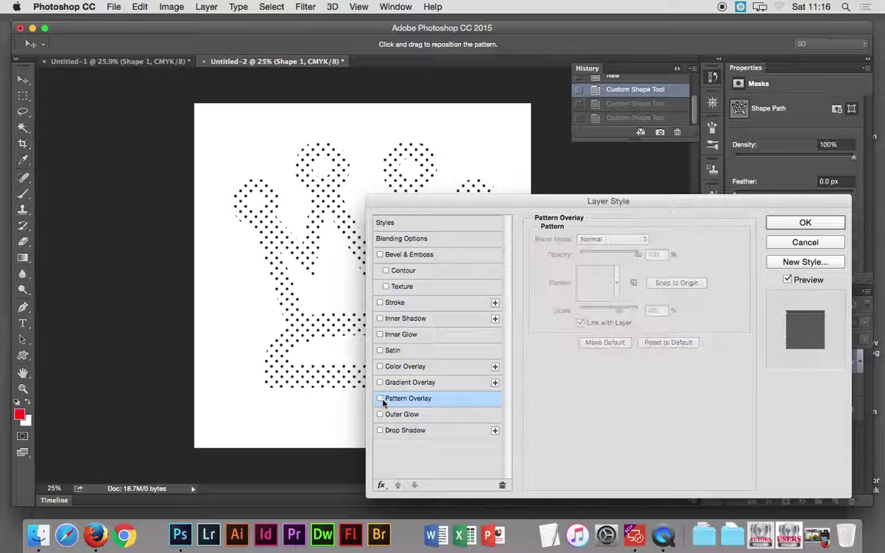
Enable Gradient Overlay on the crown with Normal blend mode
left_click(405, 388)
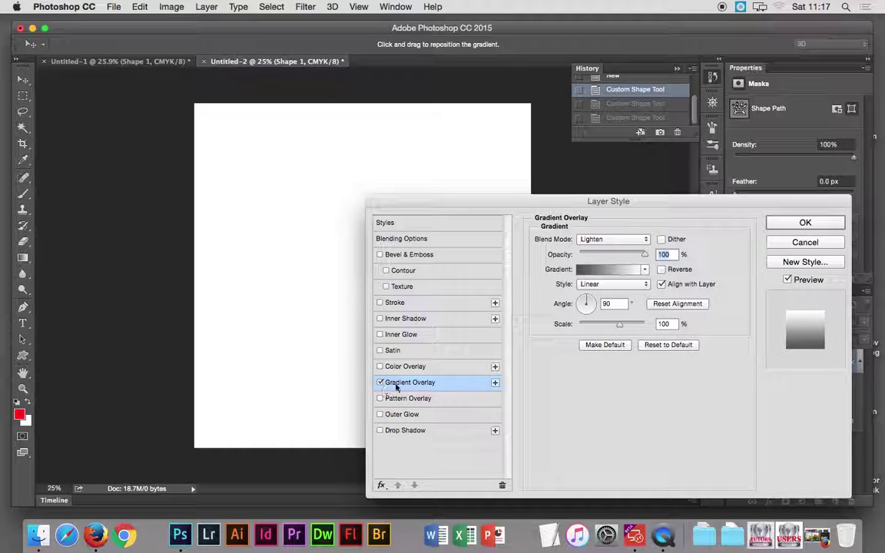
left_click_drag(496, 202, 574, 198)
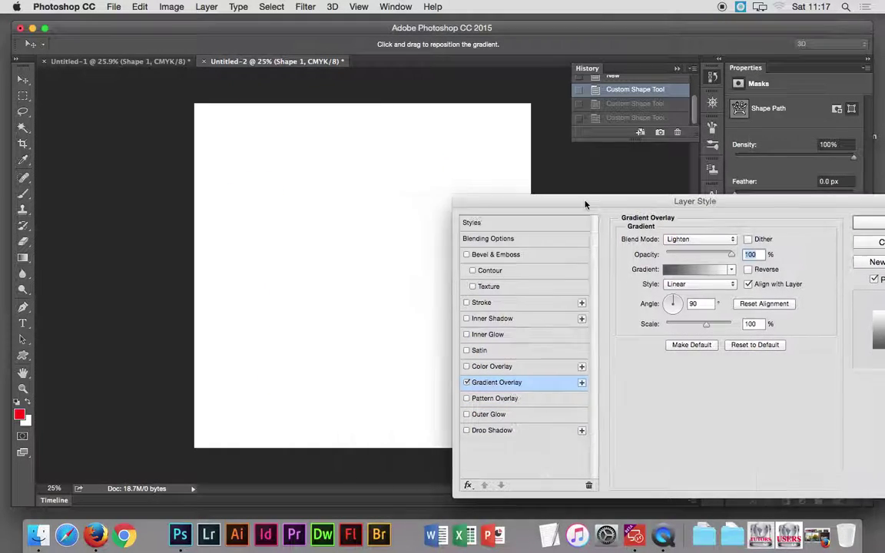
left_click(675, 237)
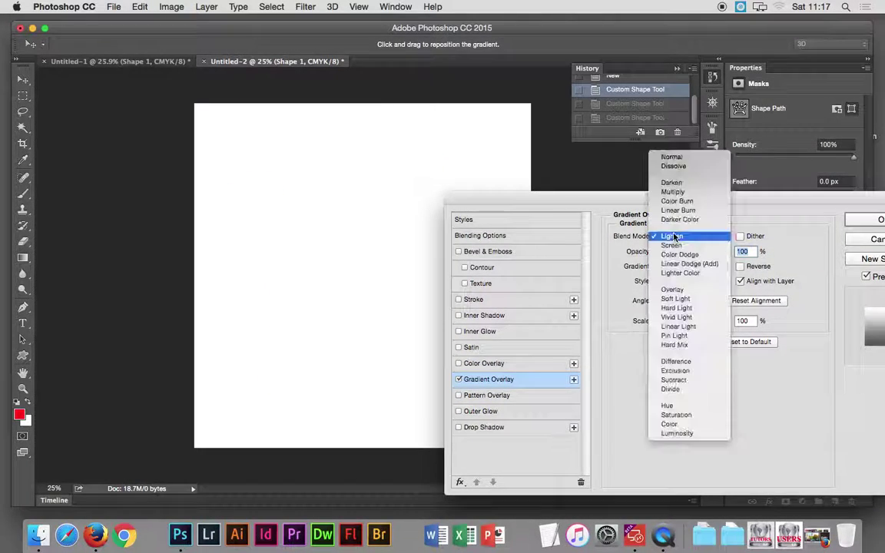
left_click(670, 156)
left_click_drag(601, 203, 607, 207)
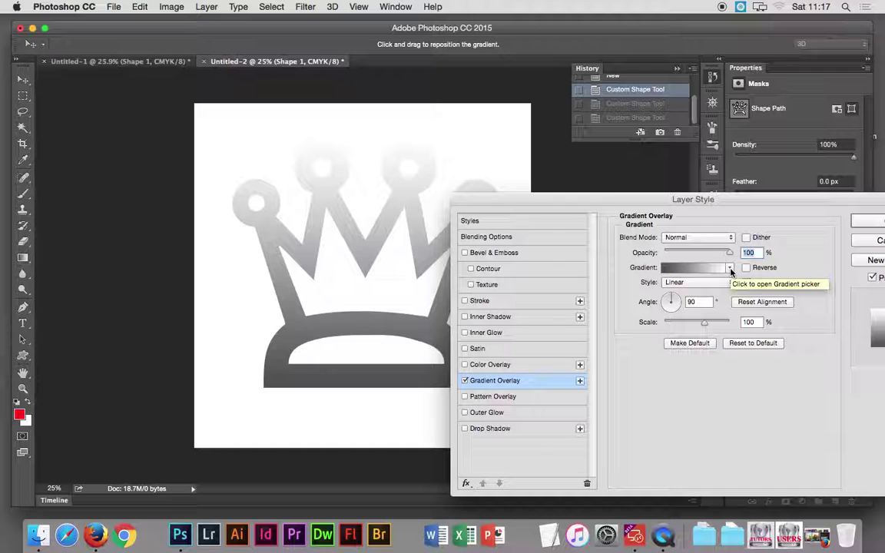
Preview gradient presets ending on black-to-white, then switch Gradient Overlay off for Color Overlay
left_click(731, 270)
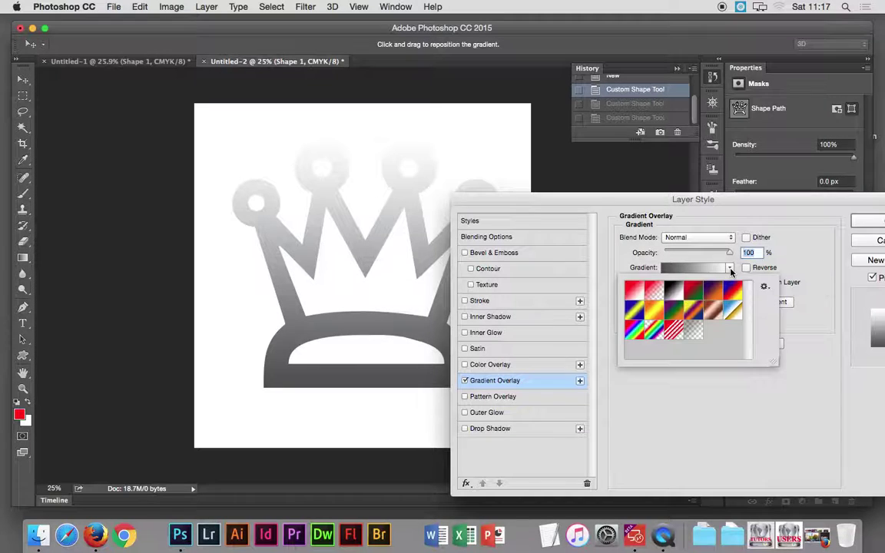
left_click(654, 313)
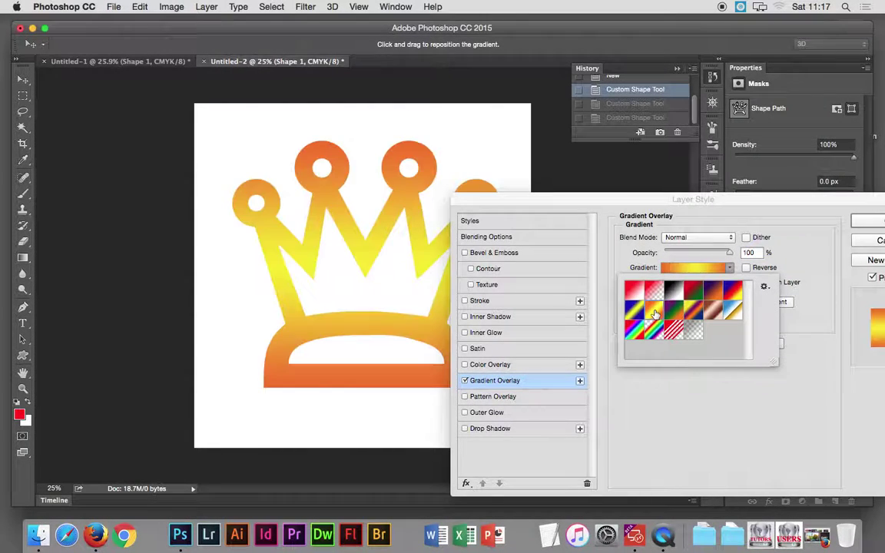
left_click(714, 313)
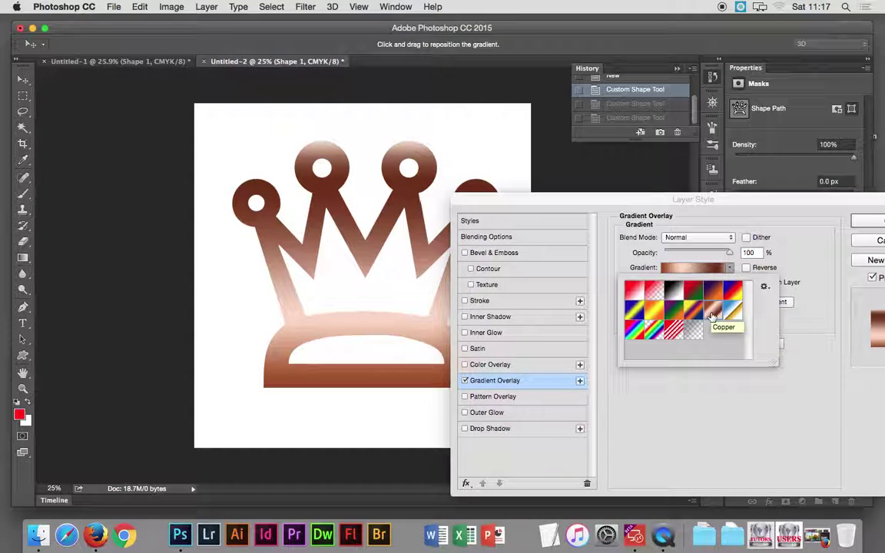
left_click(732, 310)
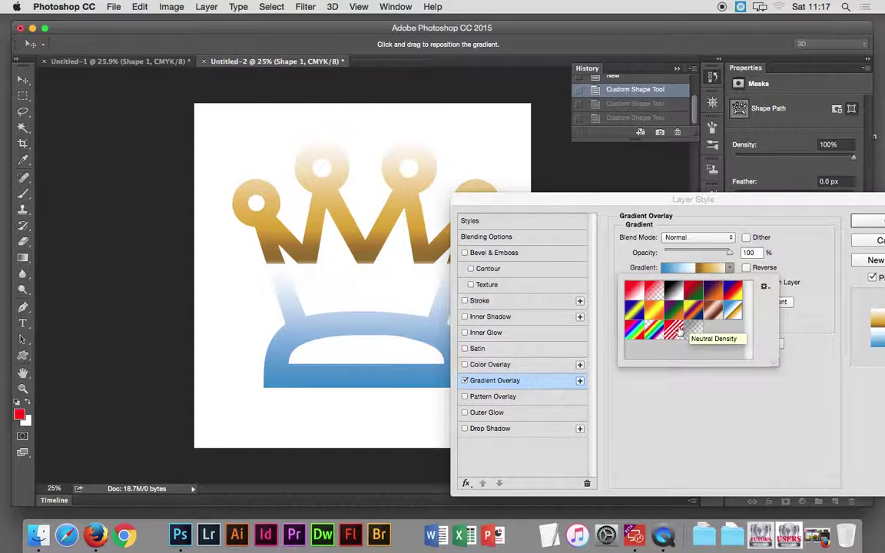
left_click(675, 331)
left_click(654, 331)
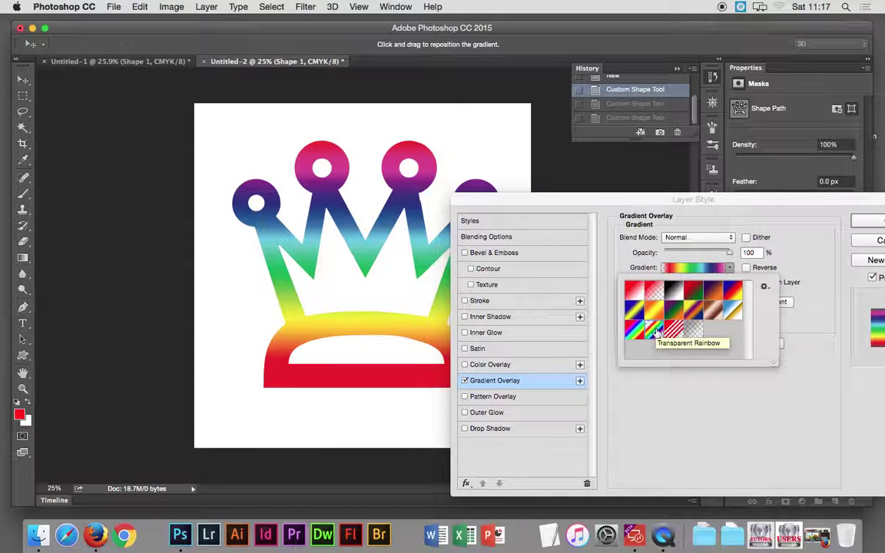
left_click(675, 293)
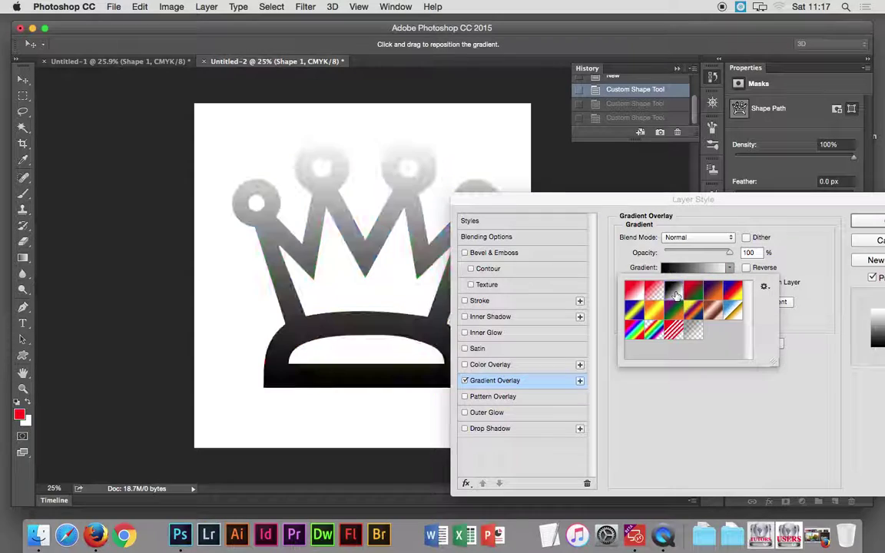
left_click(465, 382)
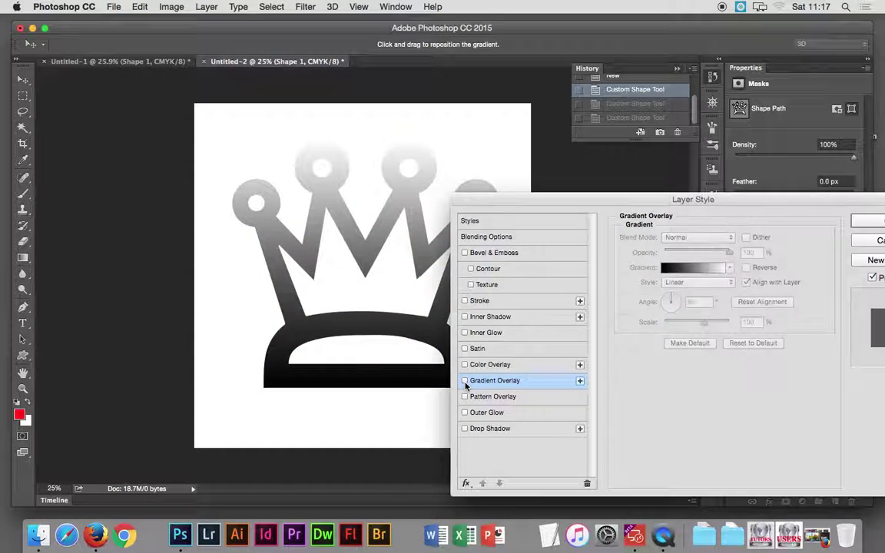
left_click(465, 365)
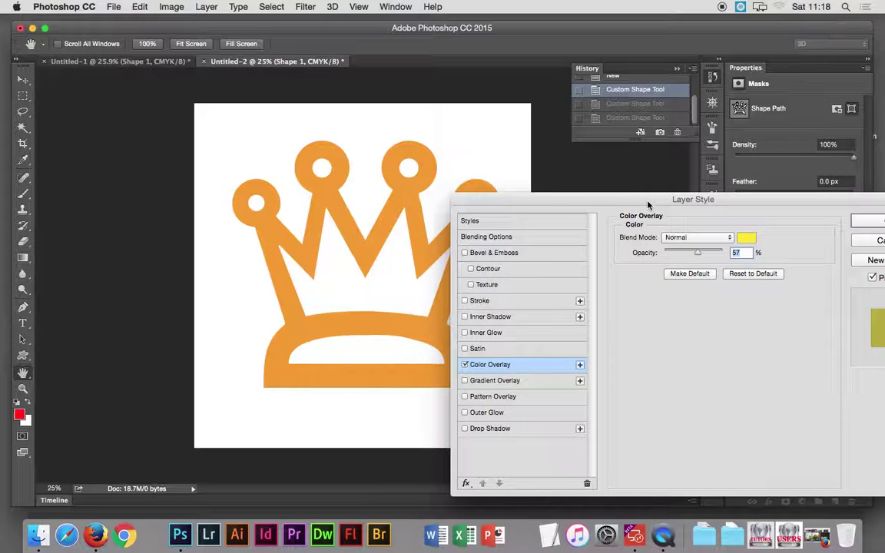
Re-enable the dotted Pattern Overlay beside the yellow 57% Color Overlay and apply the style
left_click_drag(655, 201, 508, 188)
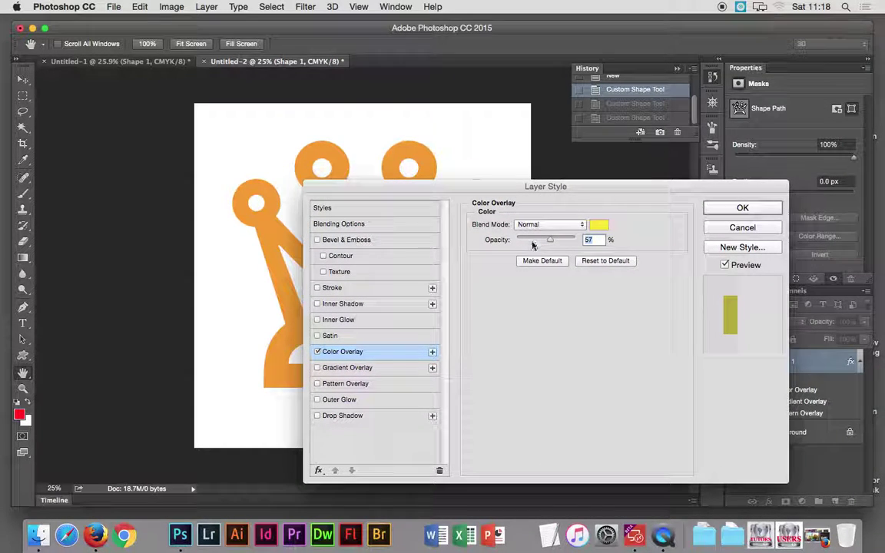
left_click(318, 385)
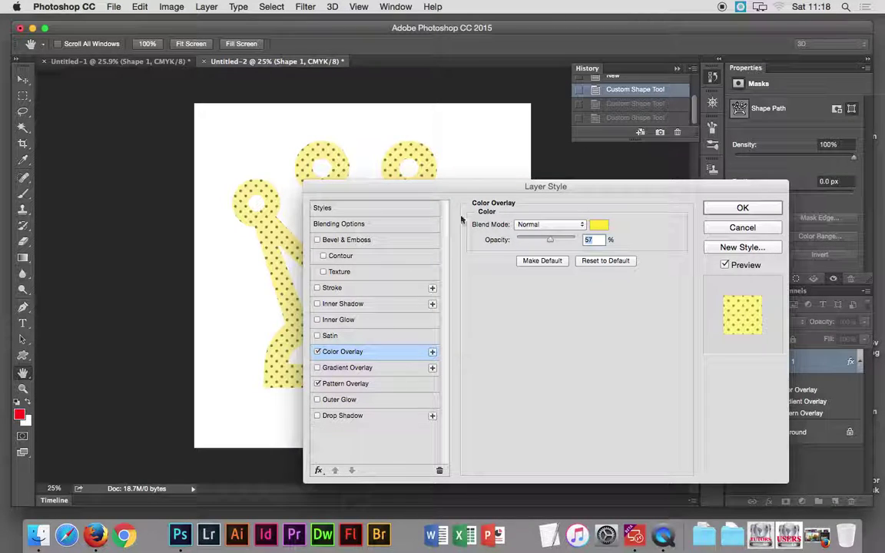
mouse_move(463, 188)
left_mouse_down()
mouse_move(683, 223)
mouse_move(484, 190)
left_mouse_up()
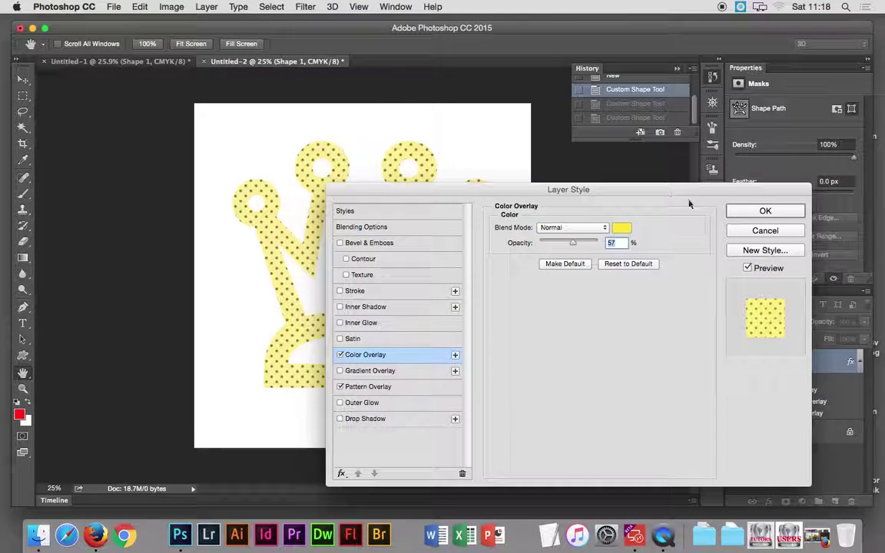
key("Return")
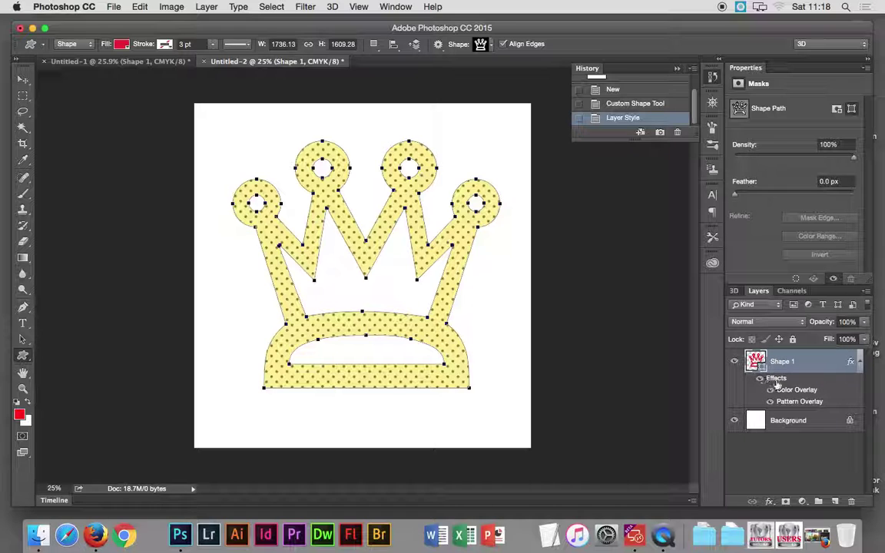
Toggle the crown's pattern overlay and all its effects off and on to compare
left_click(771, 401)
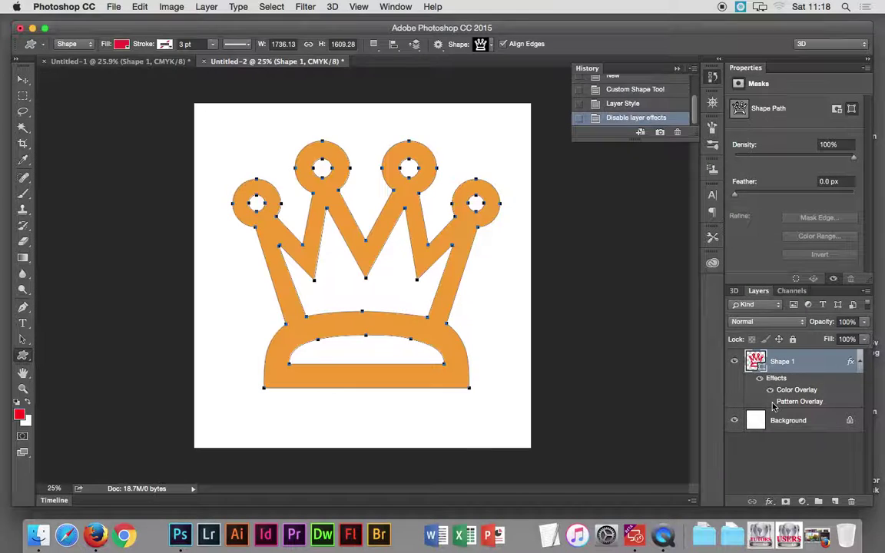
left_click(771, 401)
left_click(771, 401)
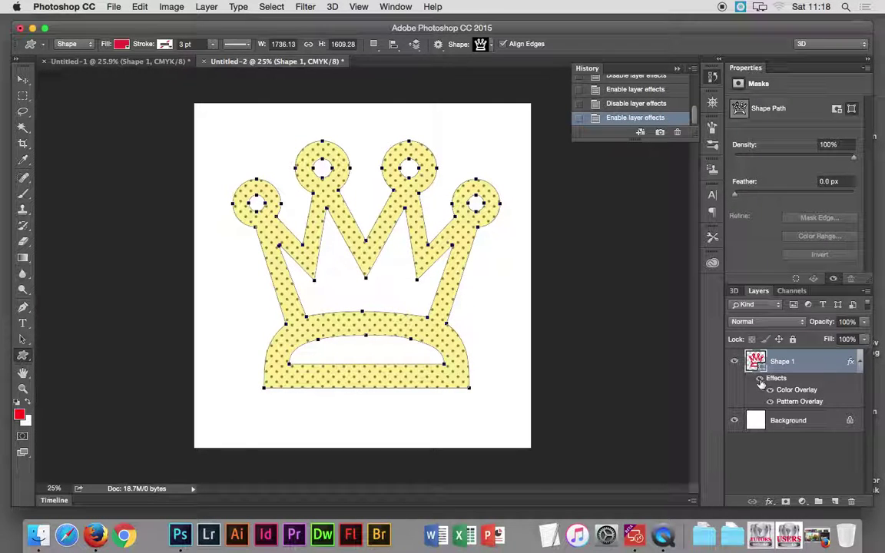
left_click(760, 379)
left_click(760, 379)
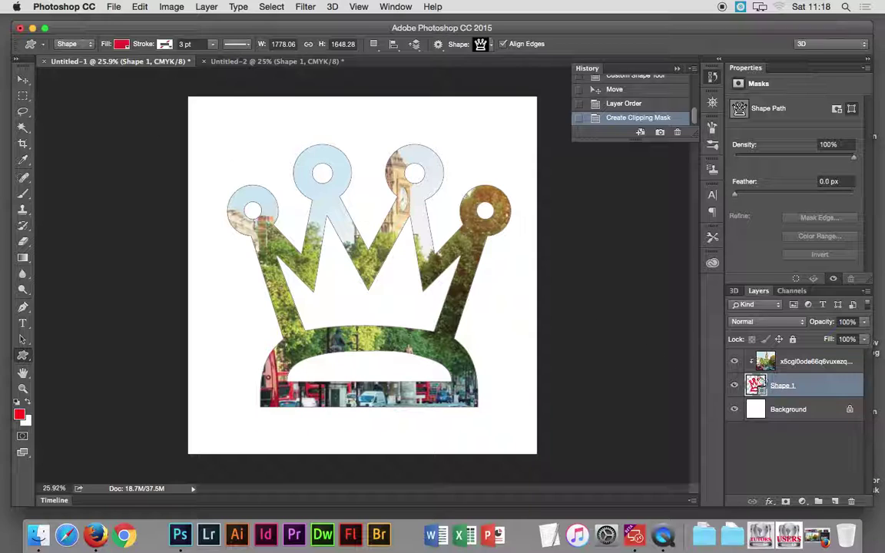
Add a black dot Pattern Overlay at 420% scale to the Untitled-1 crown via Blending Options
left_click(769, 501)
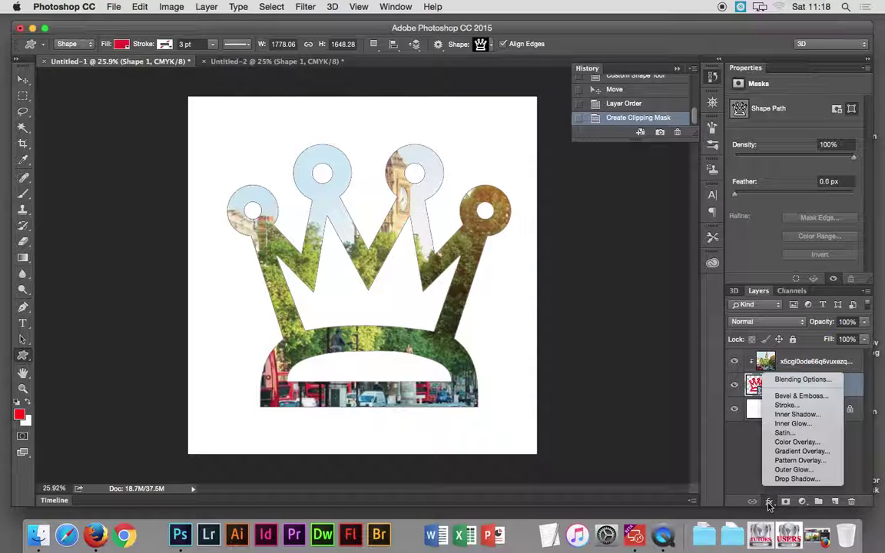
left_click(796, 380)
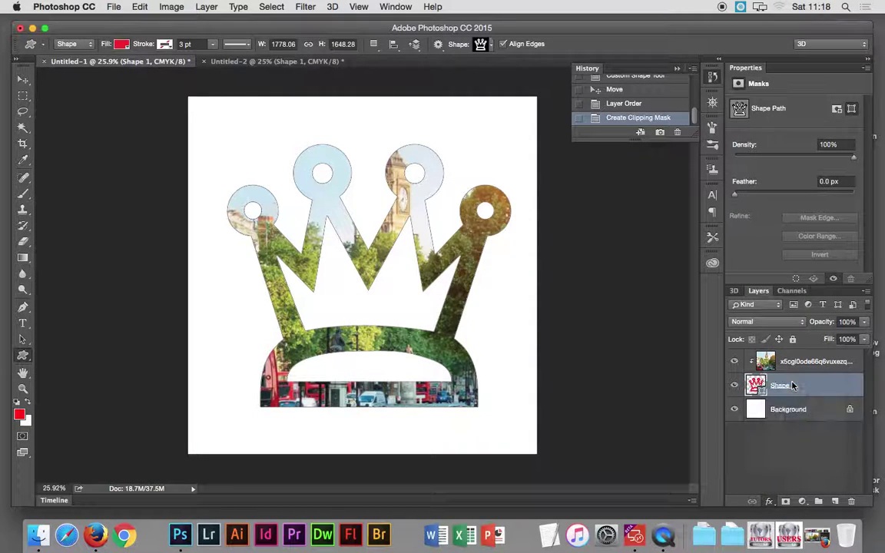
left_click_drag(423, 189, 610, 171)
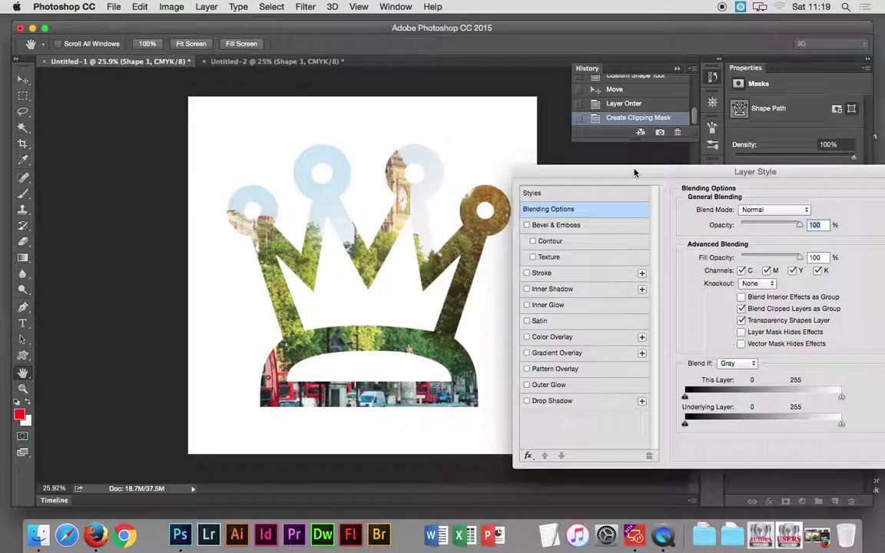
left_click(538, 373)
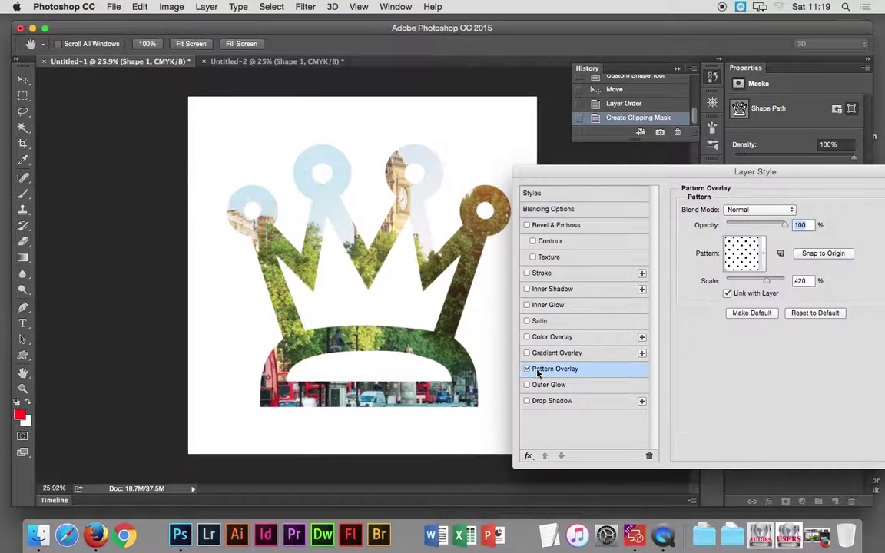
mouse_move(619, 171)
left_mouse_down()
mouse_move(328, 187)
mouse_move(331, 337)
left_mouse_up()
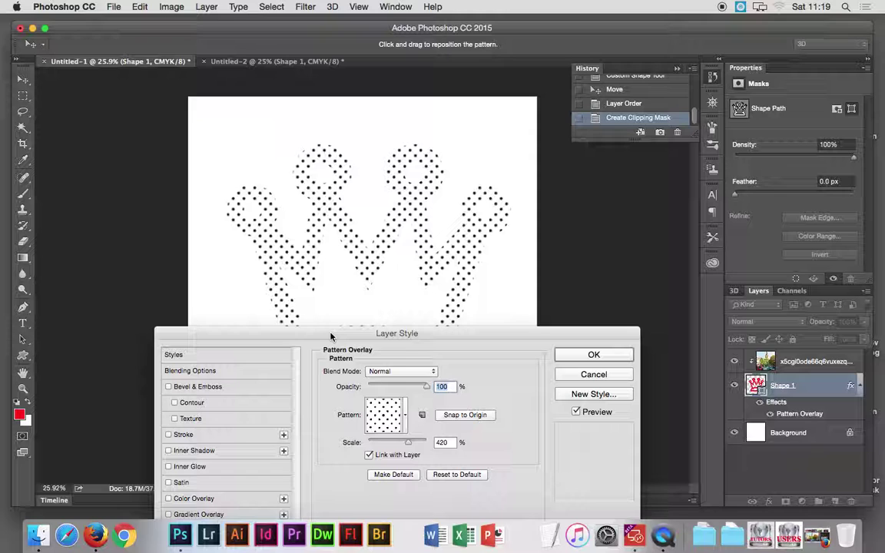
mouse_move(330, 336)
left_mouse_down()
mouse_move(306, 279)
mouse_move(328, 235)
mouse_move(340, 153)
mouse_move(346, 311)
left_mouse_up()
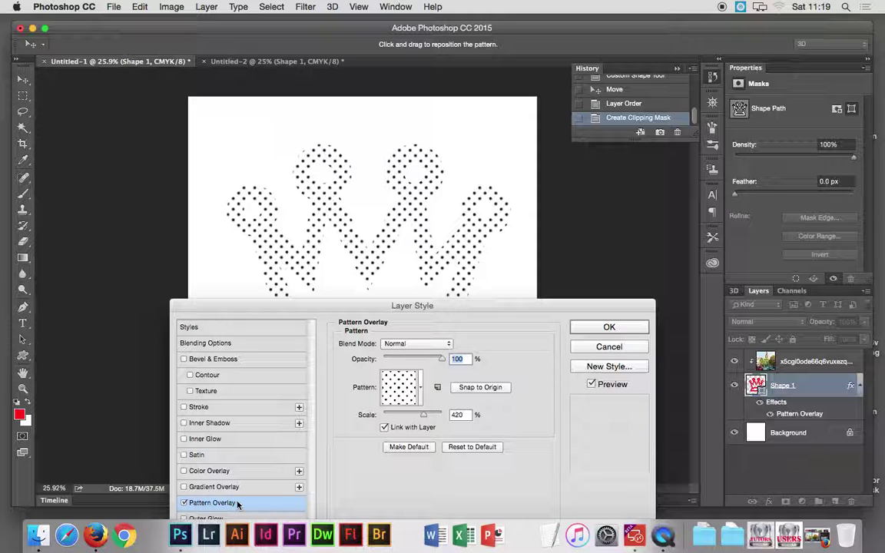
mouse_move(335, 309)
left_mouse_down()
mouse_move(615, 171)
mouse_move(579, 197)
left_mouse_up()
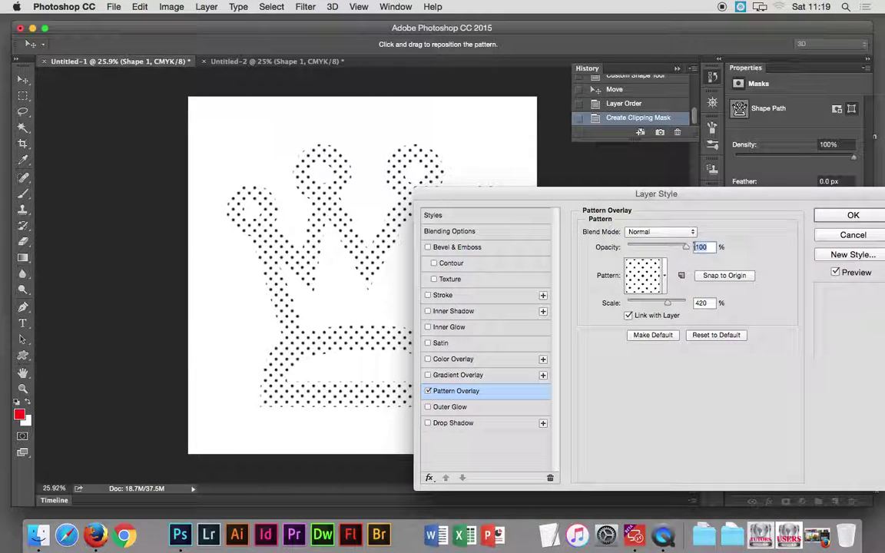
Try Darken blending, then swap the crown's pattern to the teal bottle pattern
left_click(637, 231)
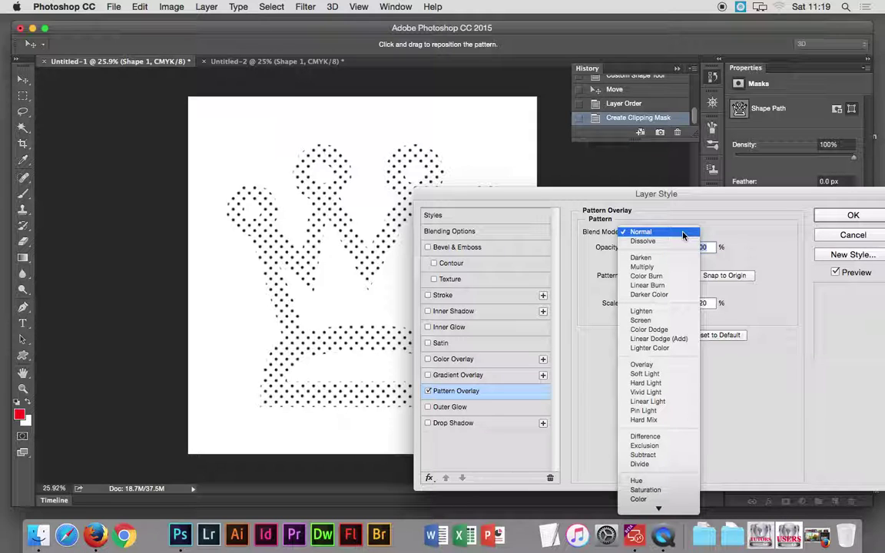
left_click(672, 258)
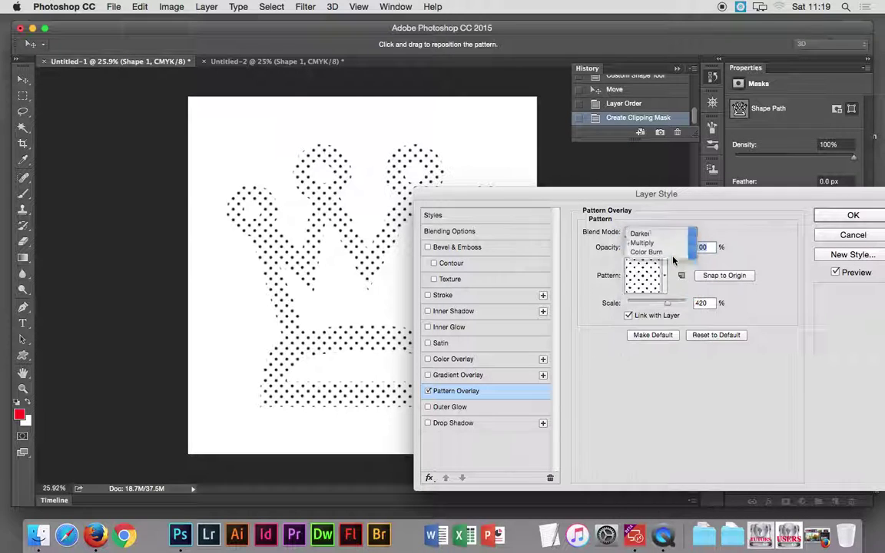
left_click_drag(613, 198, 640, 402)
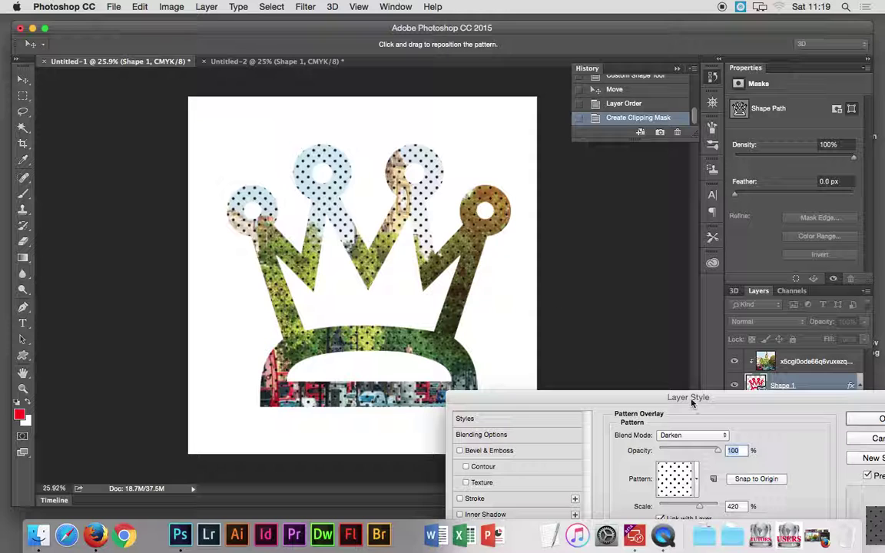
left_click_drag(690, 399, 657, 151)
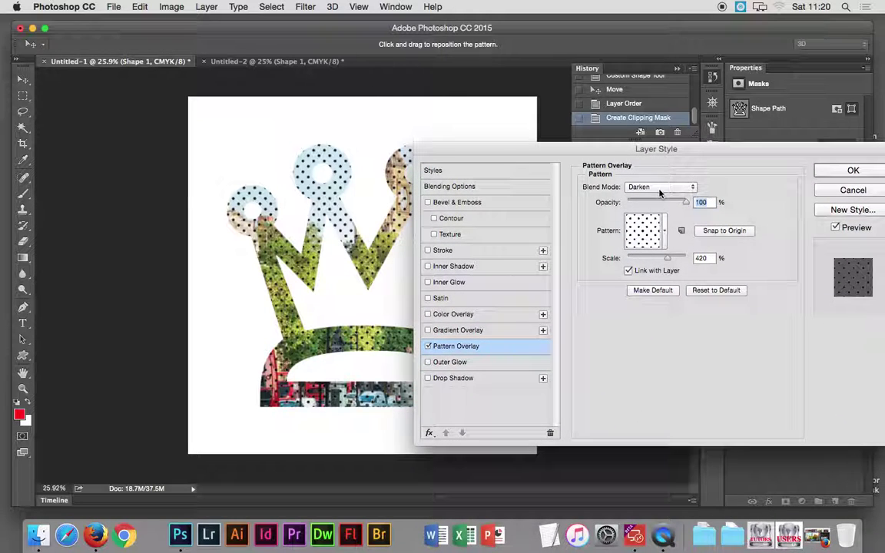
left_click(666, 230)
left_click(640, 308)
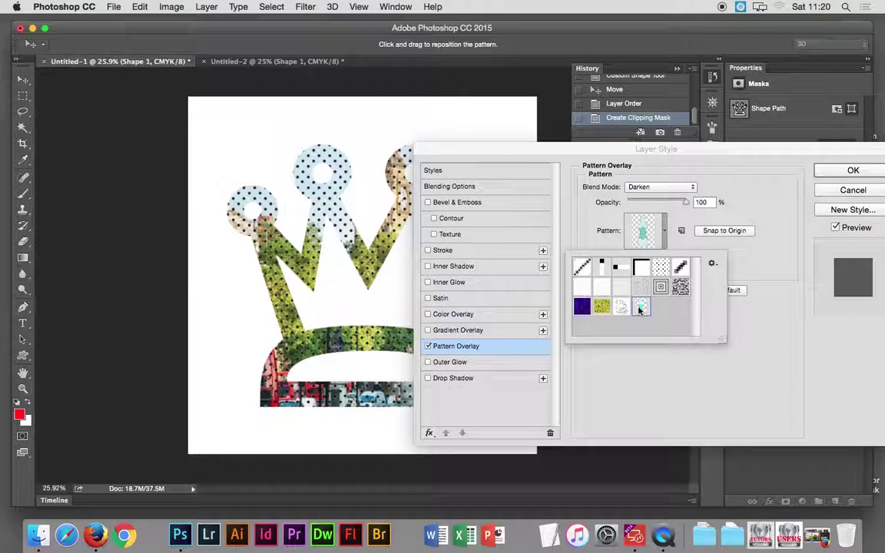
Set the bottle pattern to 57% scale with Normal blending and confirm the overlay
mouse_move(654, 153)
left_mouse_down()
mouse_move(646, 336)
mouse_move(630, 152)
left_mouse_up()
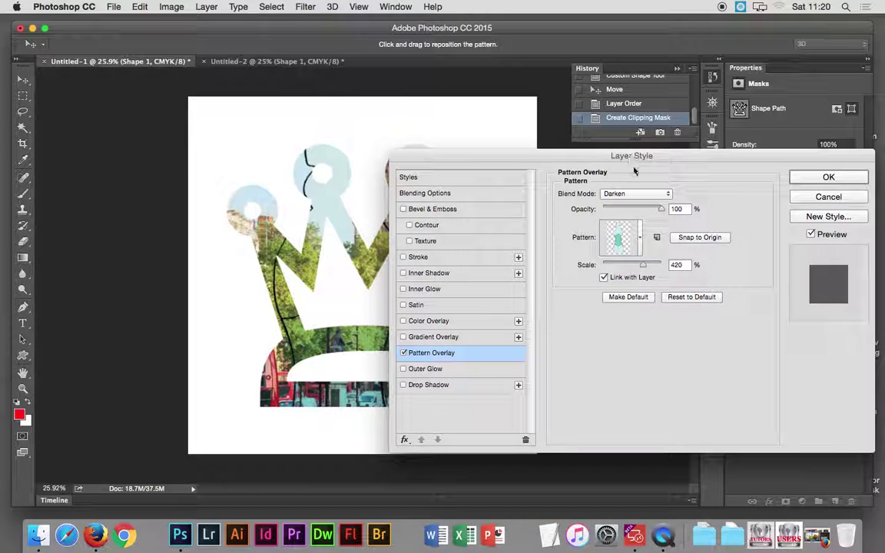
left_click_drag(642, 264, 635, 267)
left_click_drag(631, 266, 621, 267)
left_click_drag(557, 156, 436, 381)
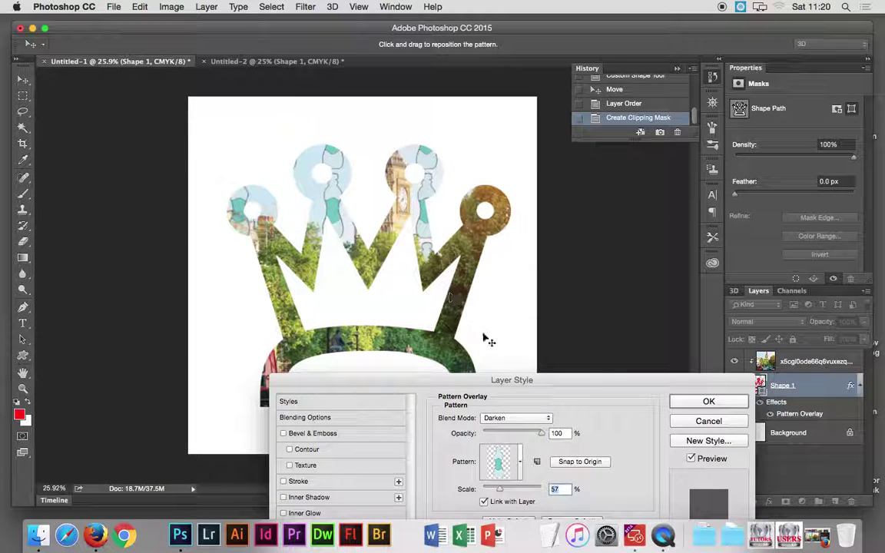
left_click_drag(511, 379, 529, 296)
left_click(537, 338)
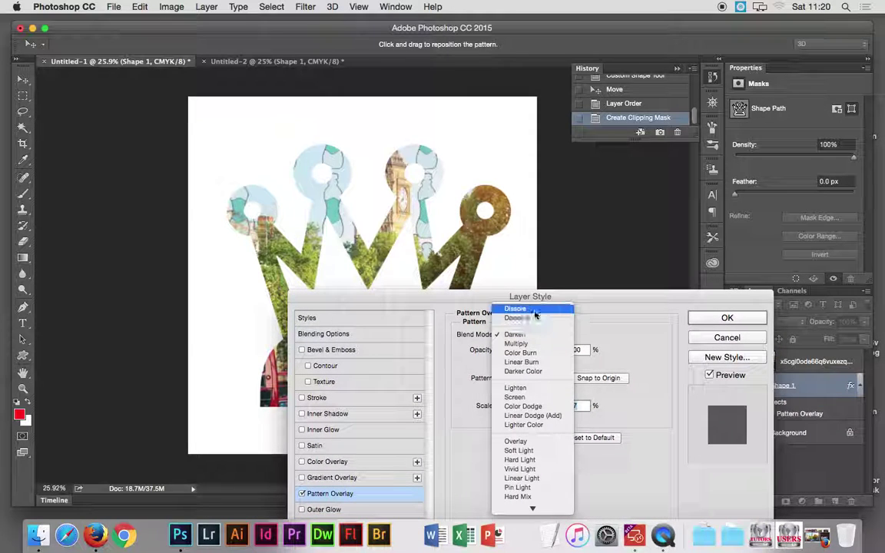
left_click(515, 308)
mouse_move(520, 290)
left_mouse_down()
mouse_move(643, 389)
mouse_move(662, 419)
mouse_move(527, 208)
left_mouse_up()
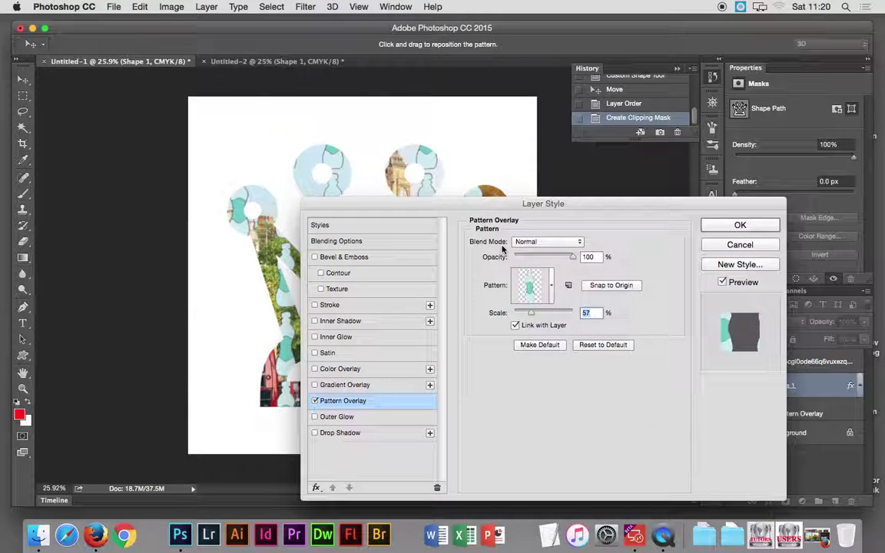
left_click(526, 242)
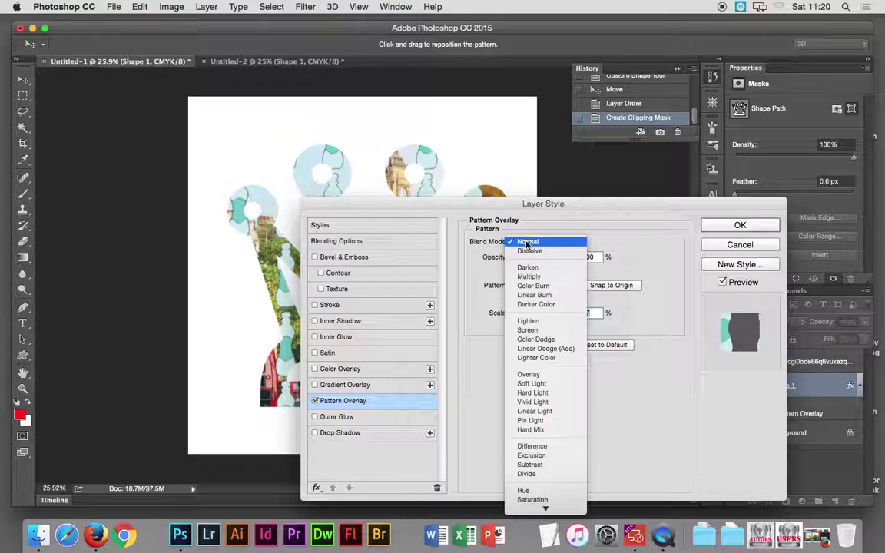
left_click(527, 243)
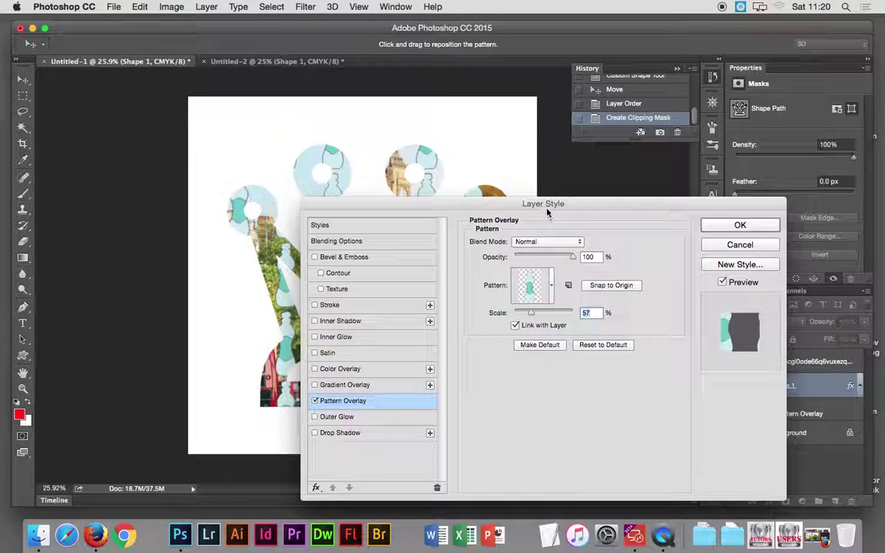
left_click(712, 228)
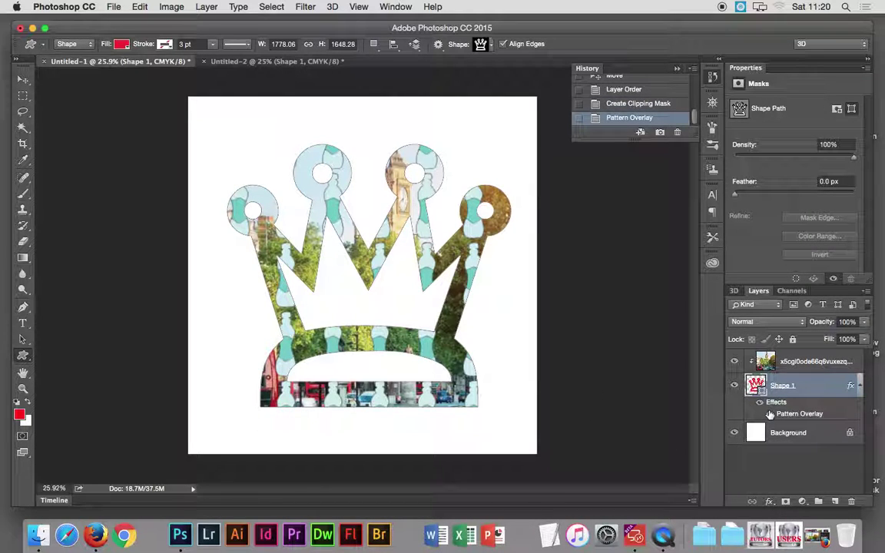
left_click(759, 404)
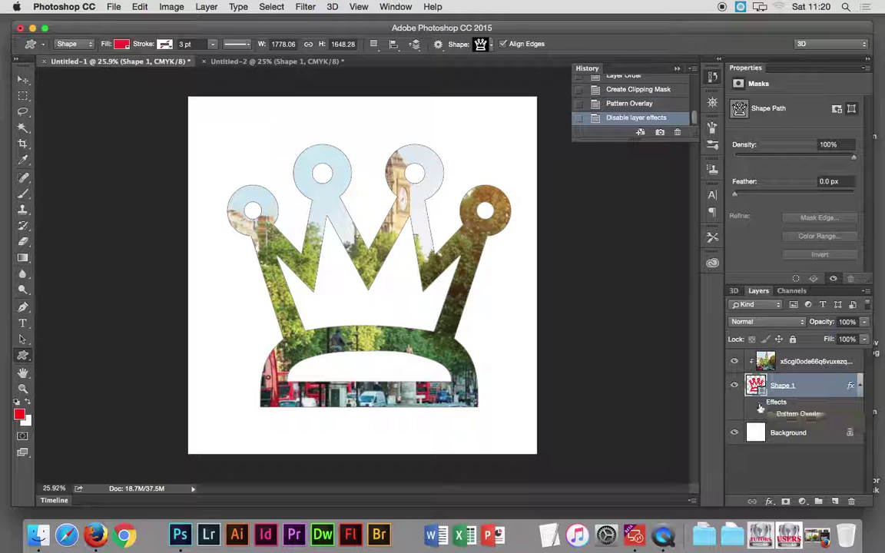
left_click(760, 404)
left_click(759, 405)
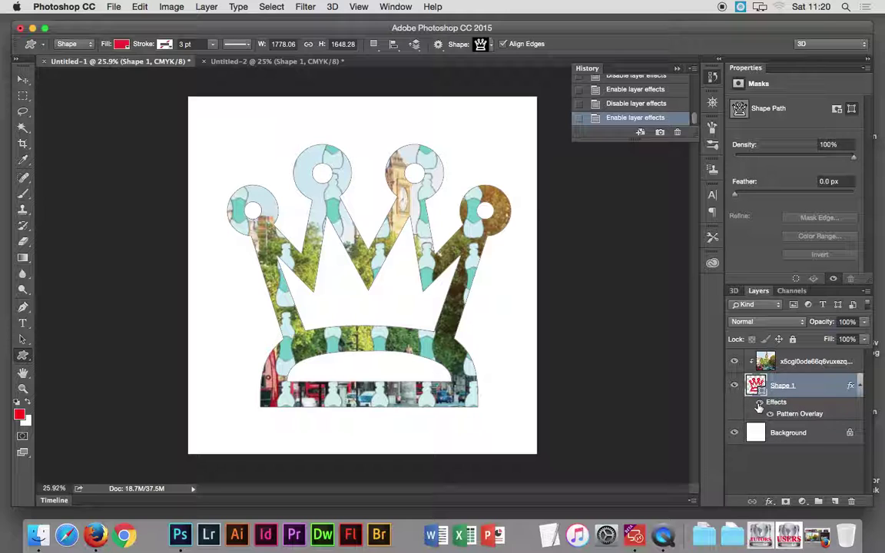
left_click(734, 362)
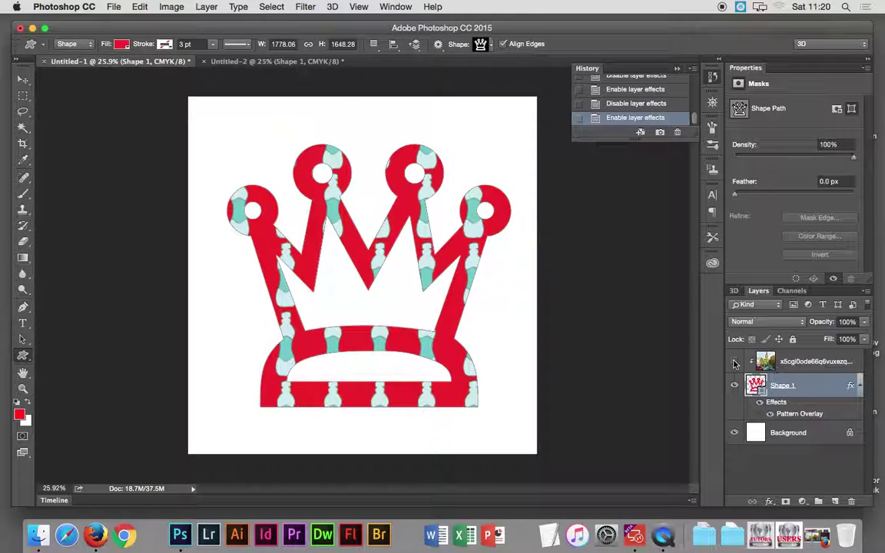
left_click(734, 362)
left_click(734, 363)
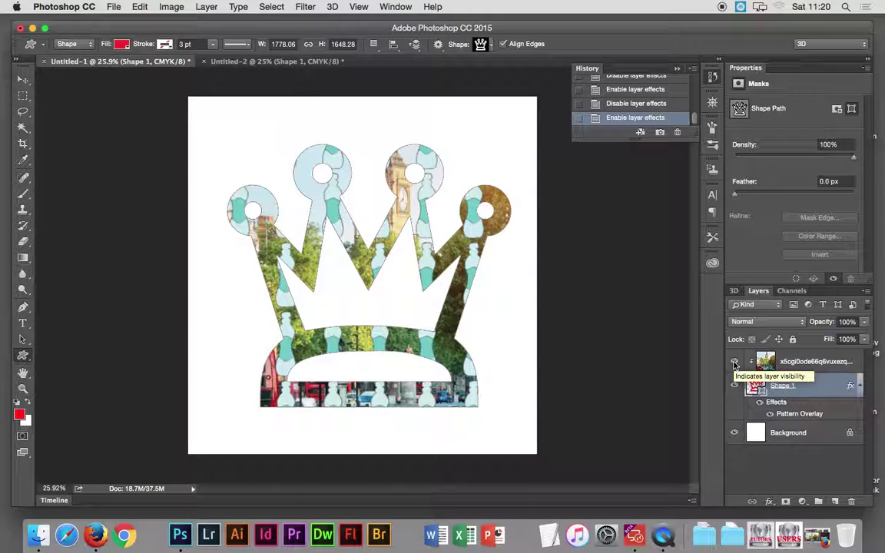